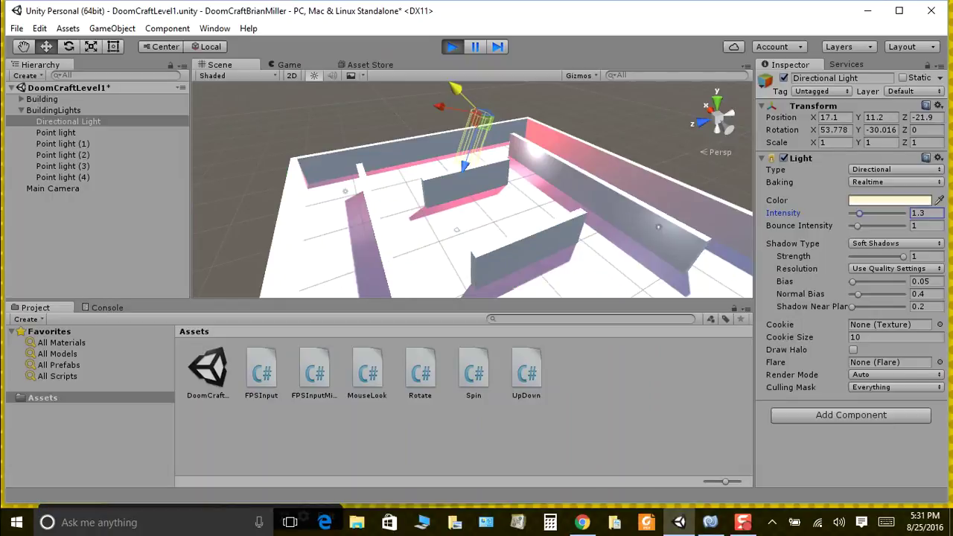
click(16, 28)
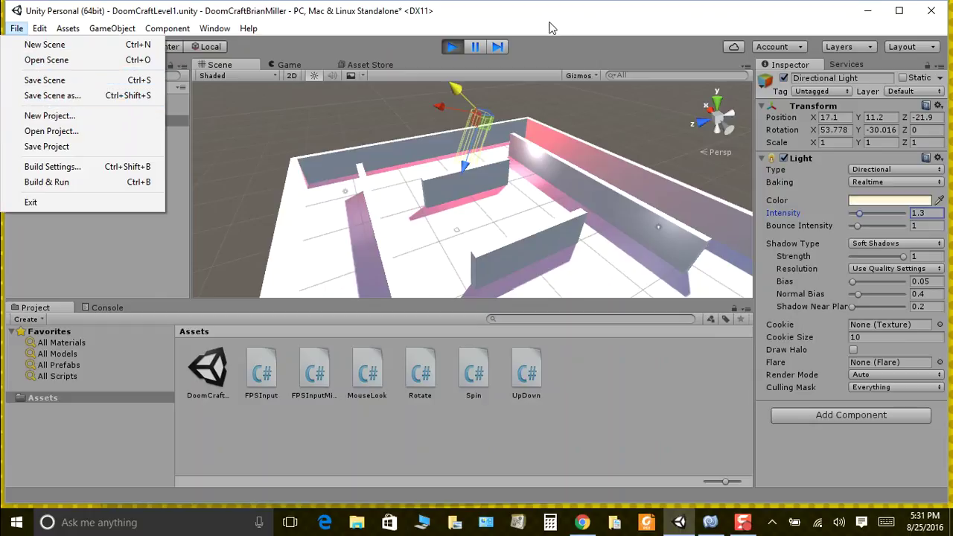
click(460, 22)
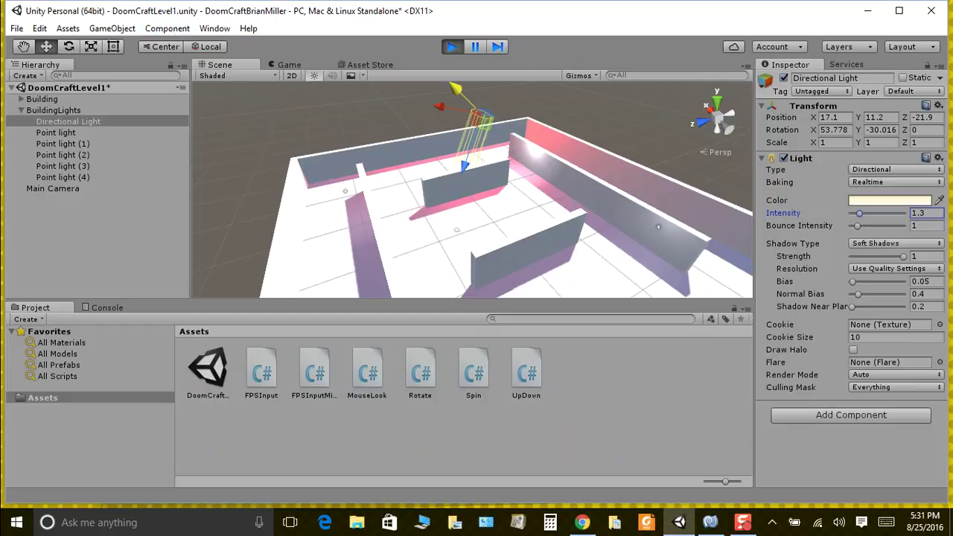
Switch to the slide show in Chrome and advance to the slide on creating the floor cube.
click(582, 522)
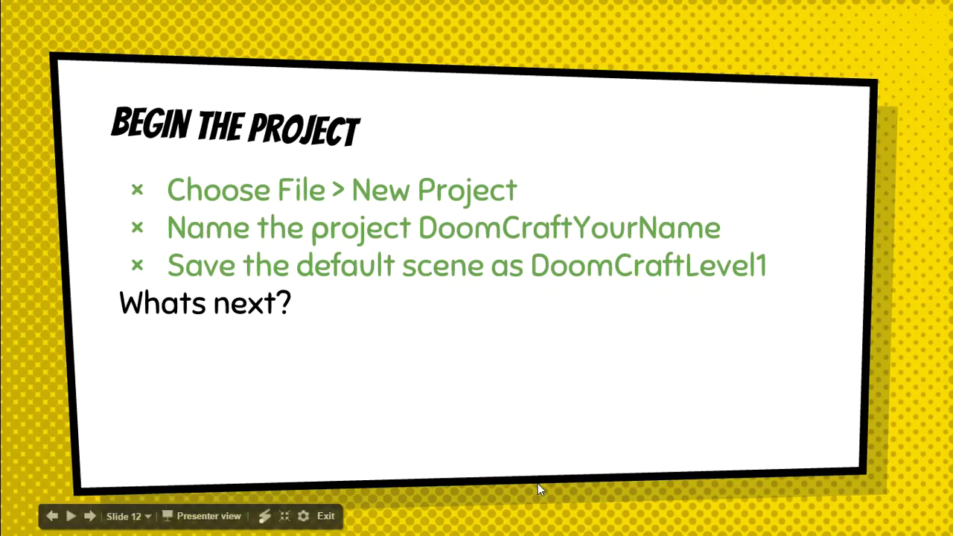
click(489, 430)
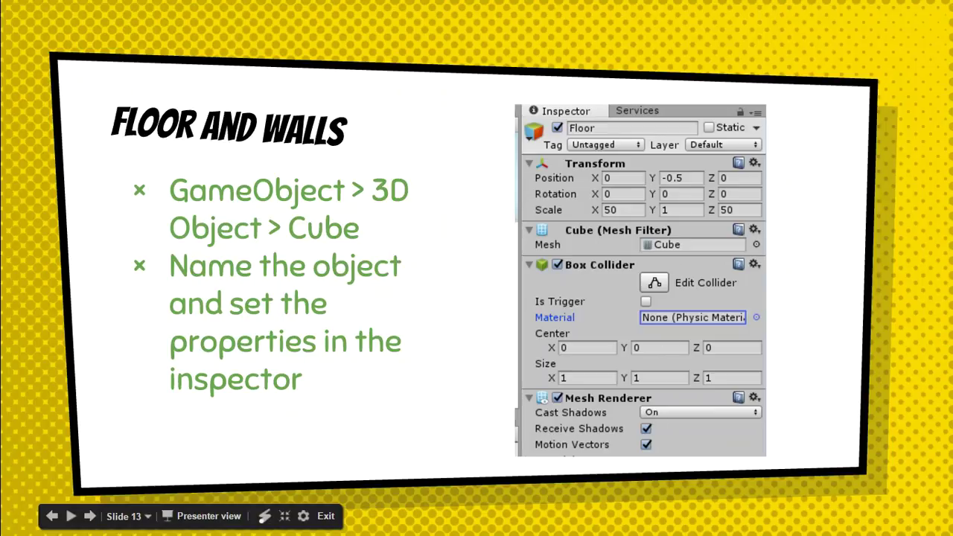
Return to Unity and add a 3D cube object to the DoomCraftLevel1 scene.
key(alt+Tab)
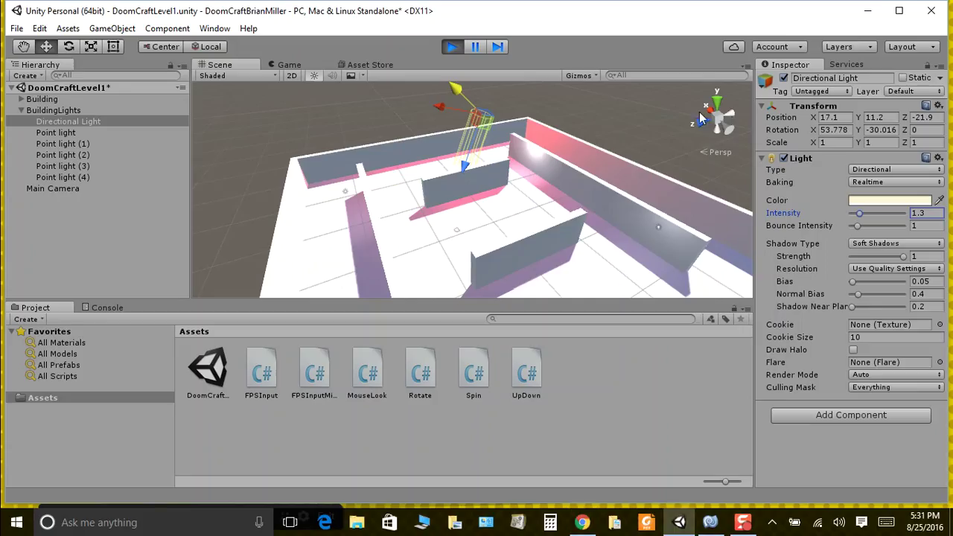
click(111, 28)
mouse_move(85, 75)
click(261, 72)
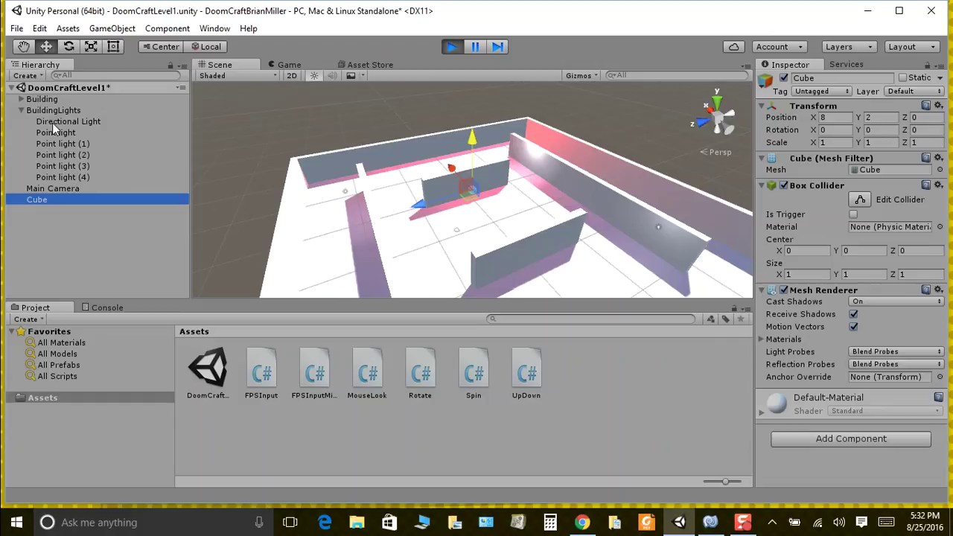
Collapse the BuildingLights group, expand the Building group, and select its Floor object to view the properties.
click(22, 110)
click(22, 99)
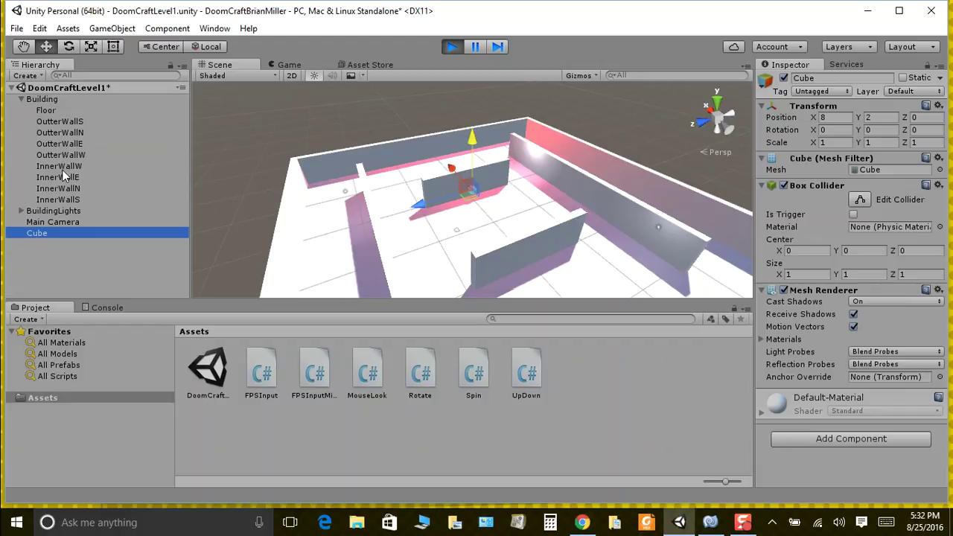
click(50, 112)
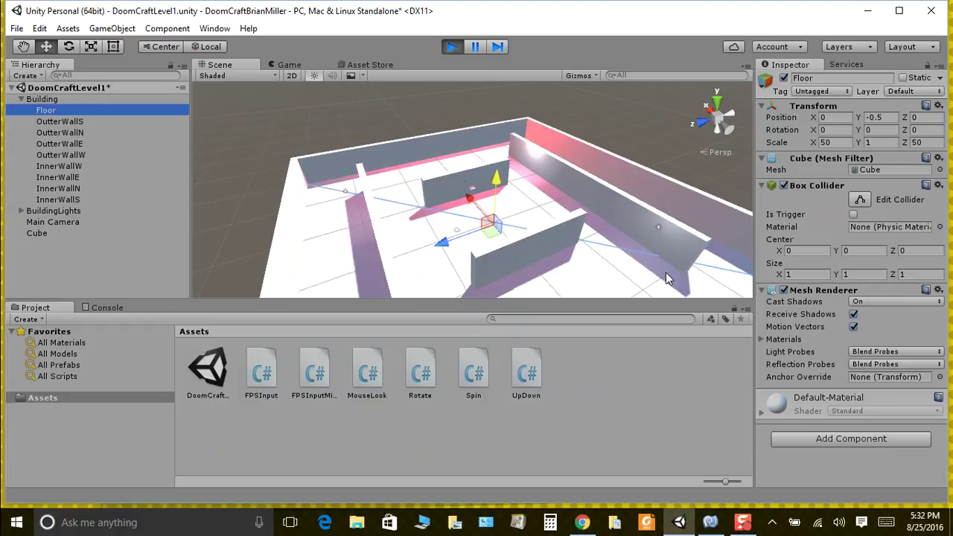
Switch to the slide show in Chrome and advance to the slide on scene navigation.
click(582, 523)
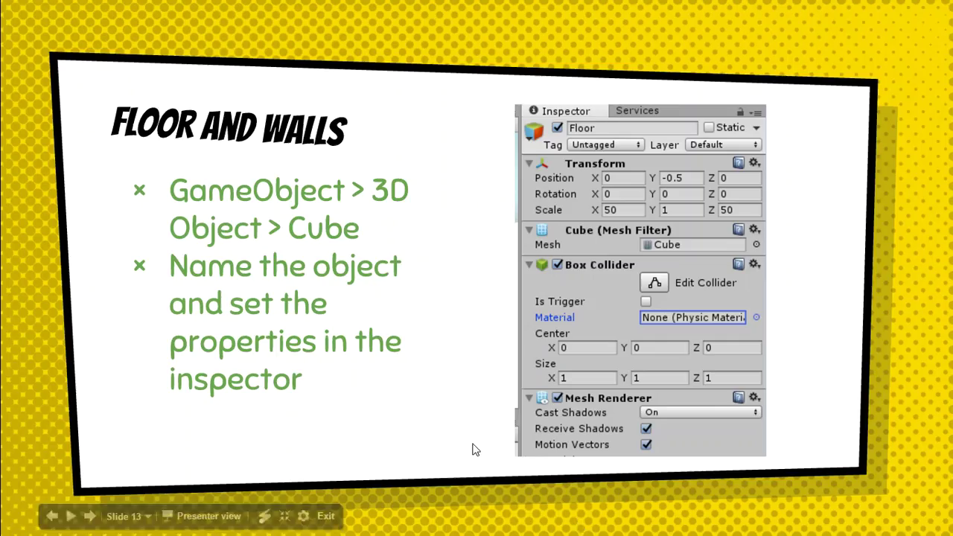
click(432, 445)
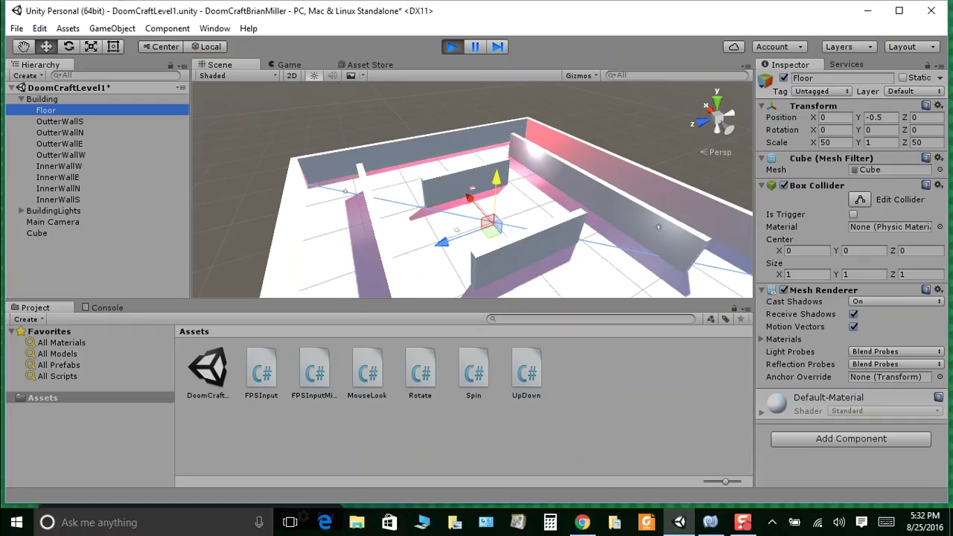
Examine the building in the Scene view by zooming, panning and orbiting around its floor and walls.
scroll(439, 217, up, 4)
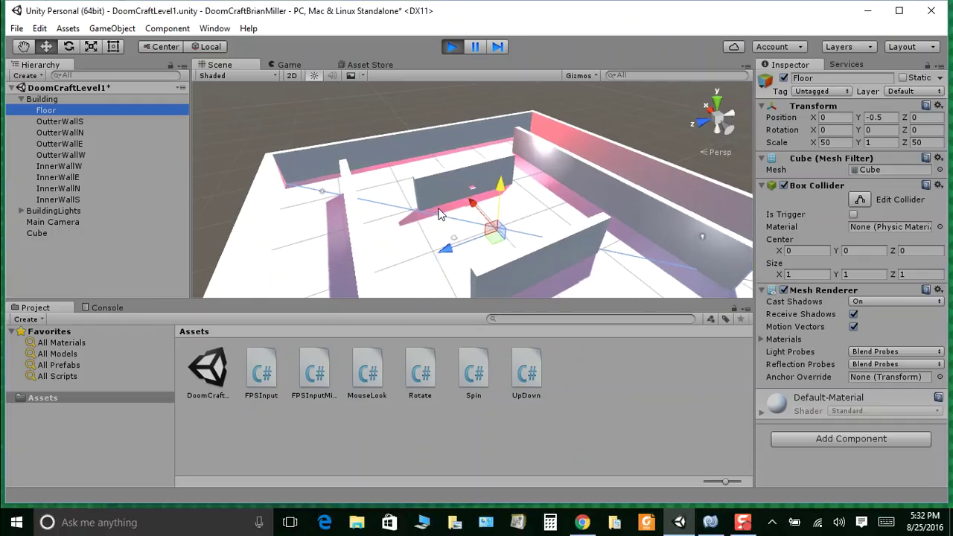
scroll(440, 217, down, 3)
middle_drag(439, 216, 378, 213)
scroll(378, 213, down, 2)
scroll(391, 212, up, 3)
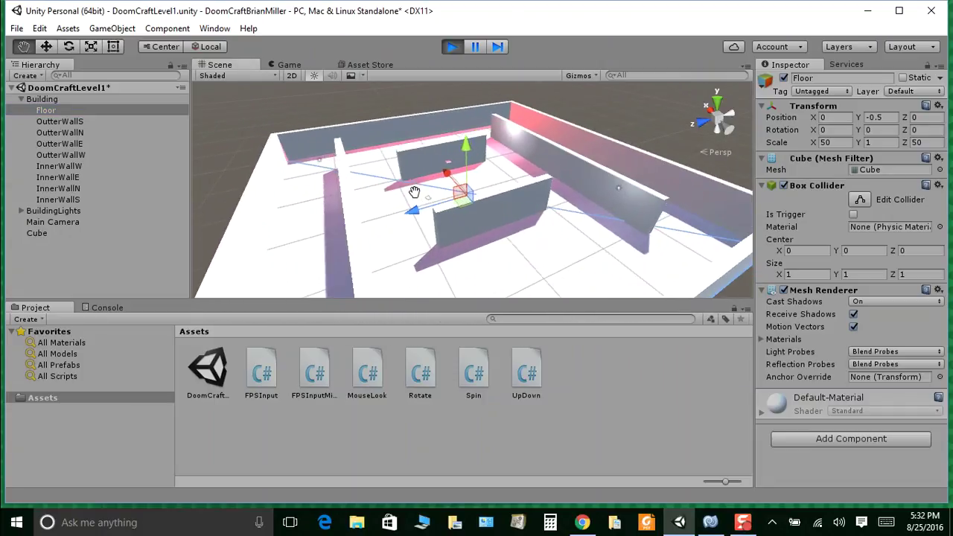
click(393, 211)
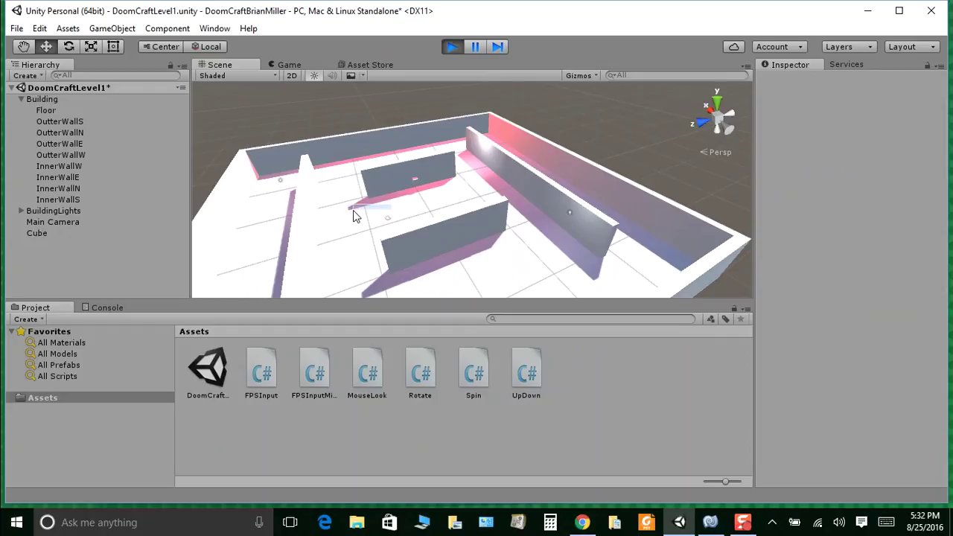
alt+drag(394, 204, 376, 211)
alt+right_drag(376, 211, 345, 219)
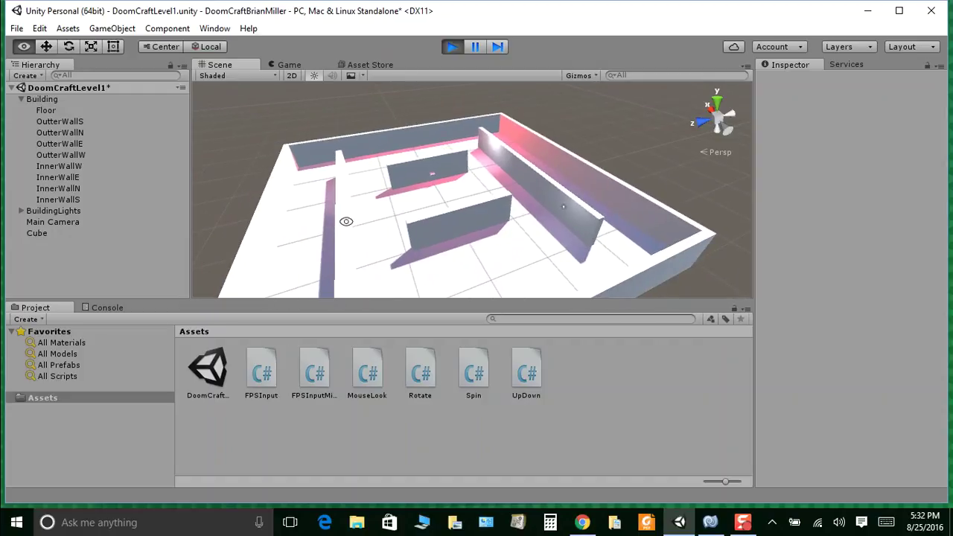
drag(349, 221, 412, 226)
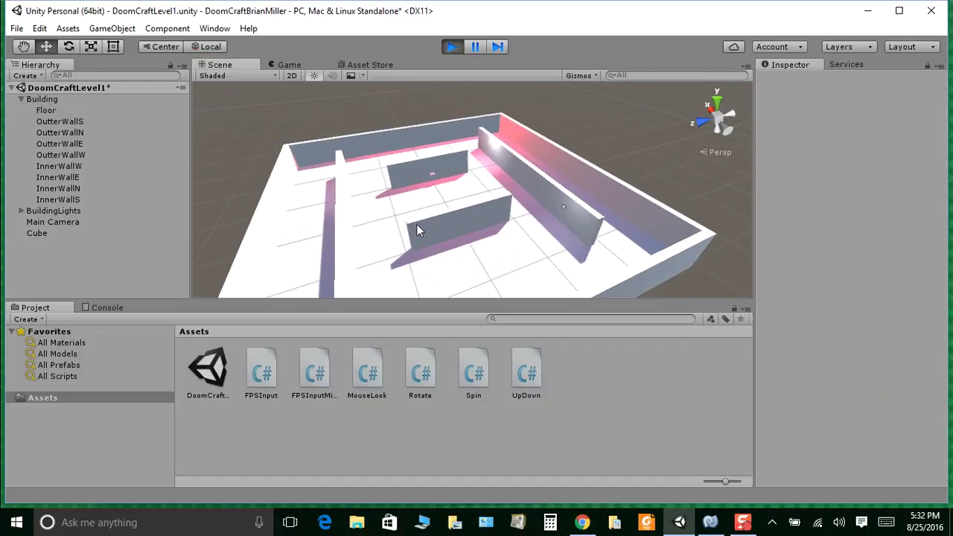
scroll(441, 213, down, 3)
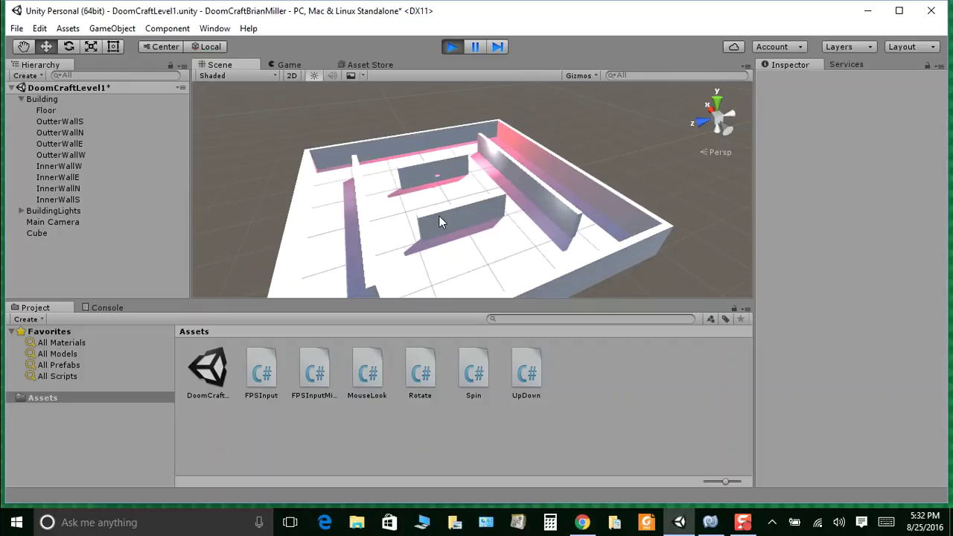
scroll(439, 216, up, 1)
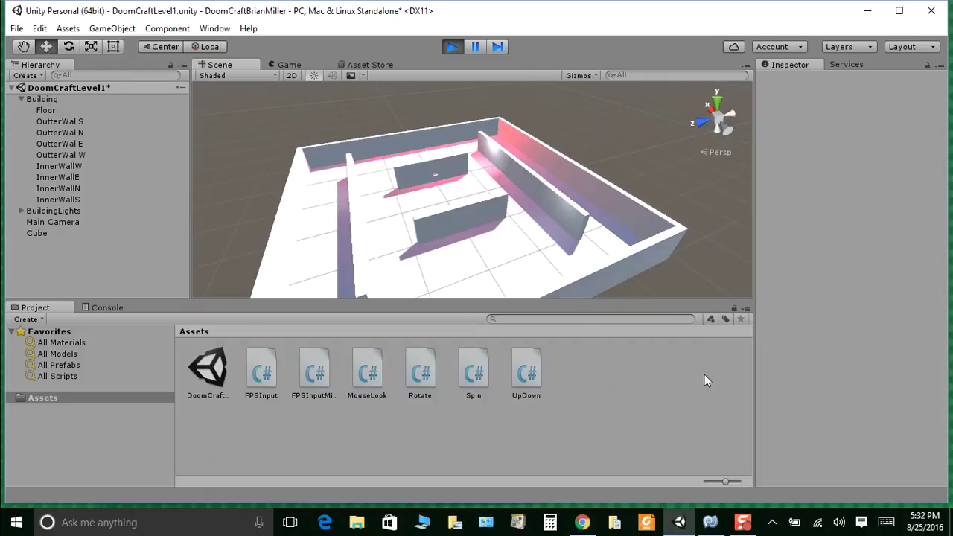
Switch to the slide show in Chrome and advance to the slide on building outer and inner walls.
click(583, 522)
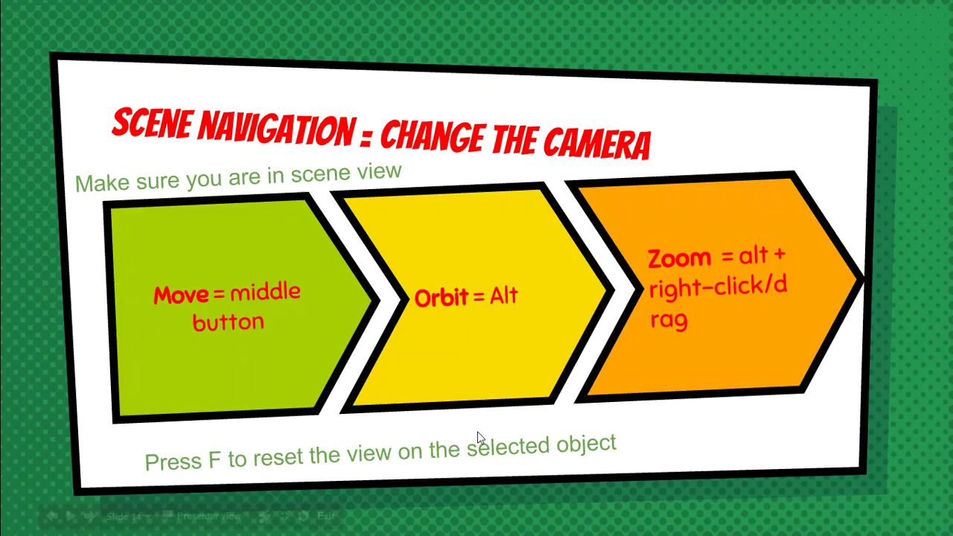
click(403, 438)
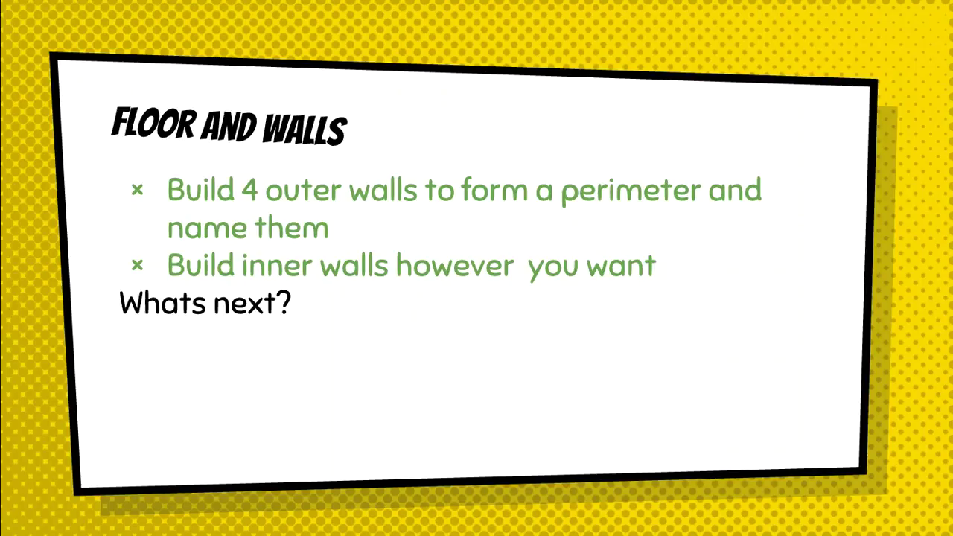
Return to Unity and inspect the transform properties of the four outer walls and InnerWallW in turn.
key(alt+Tab)
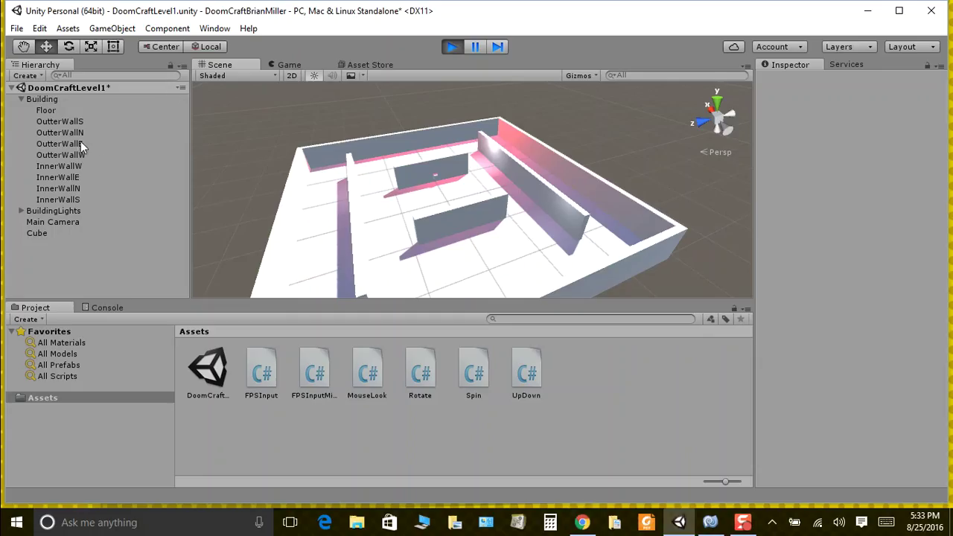
click(64, 122)
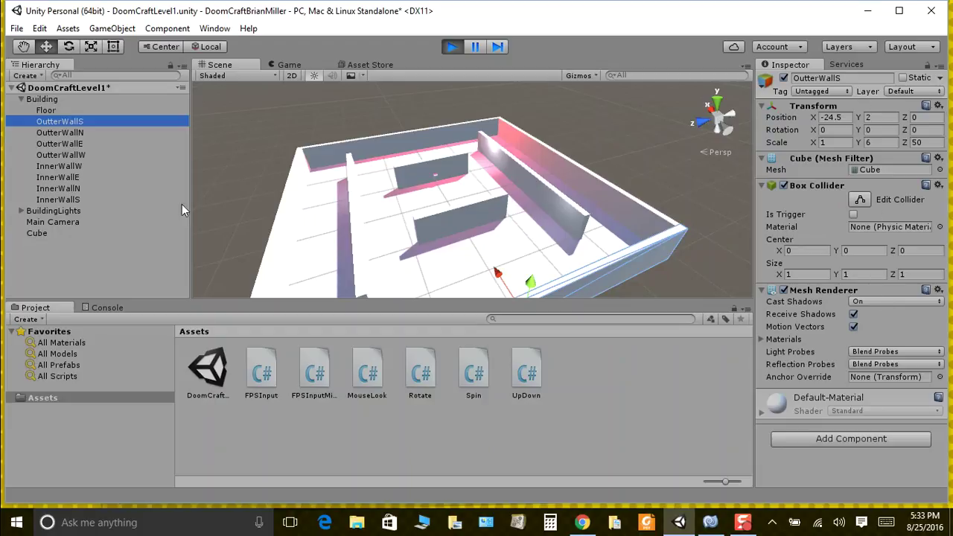
click(74, 132)
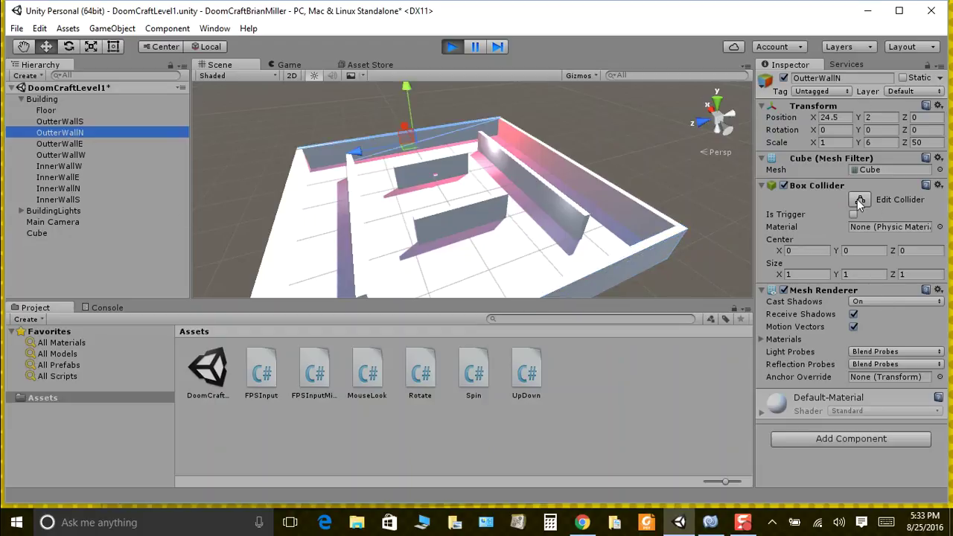
click(51, 144)
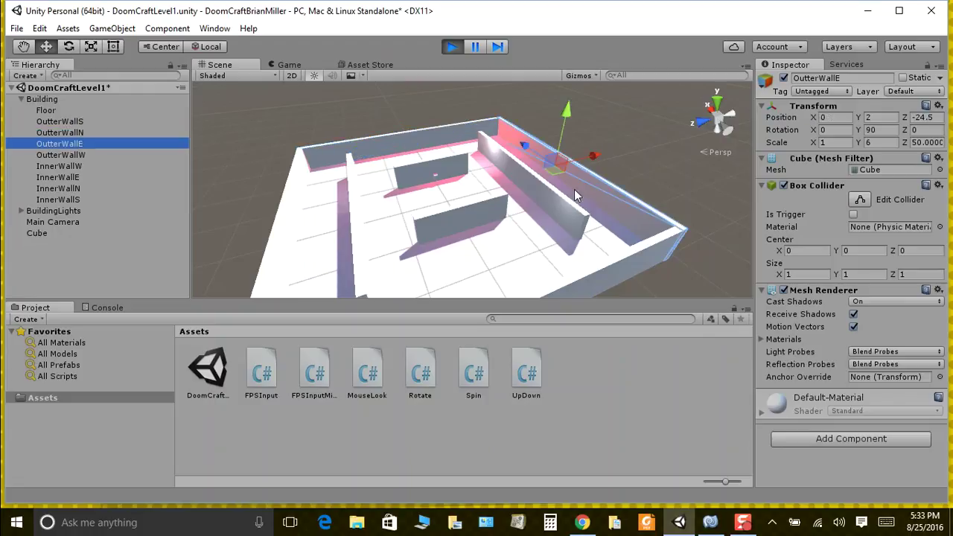
click(78, 155)
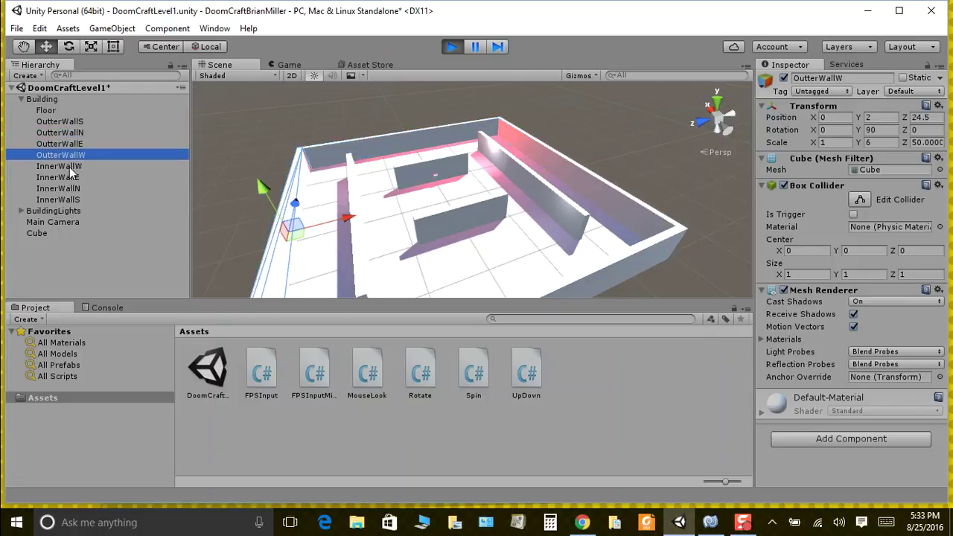
click(71, 168)
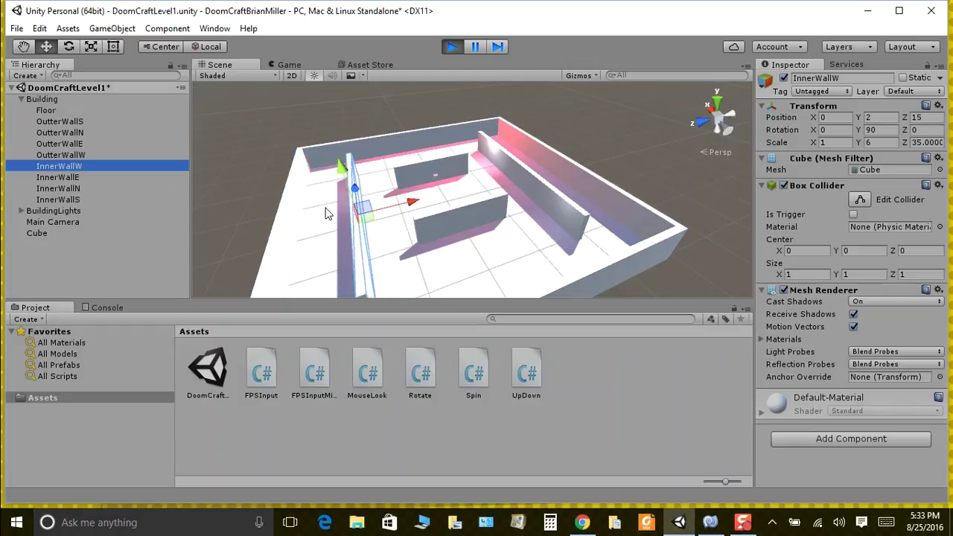
Switch to the slide show in Chrome and advance to the Establish Linkages slide.
click(582, 523)
click(240, 381)
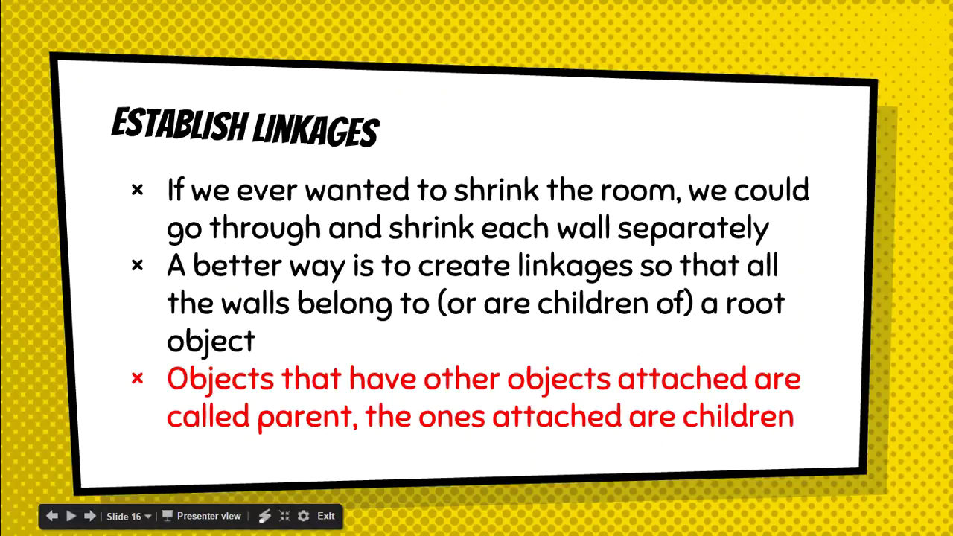
Return to Unity and examine the Building parent object, the GameObject creation commands, and the child object InnerWallS.
key(alt+Tab)
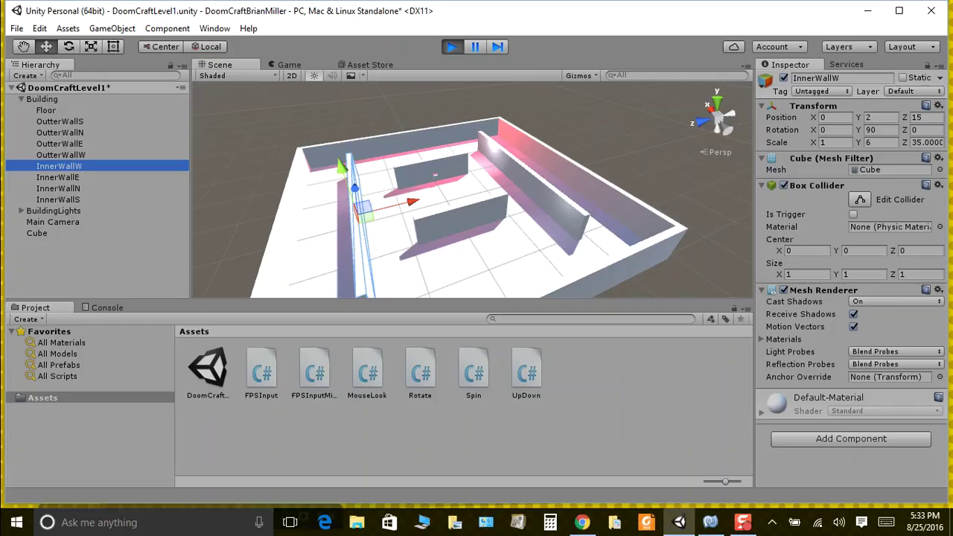
click(41, 100)
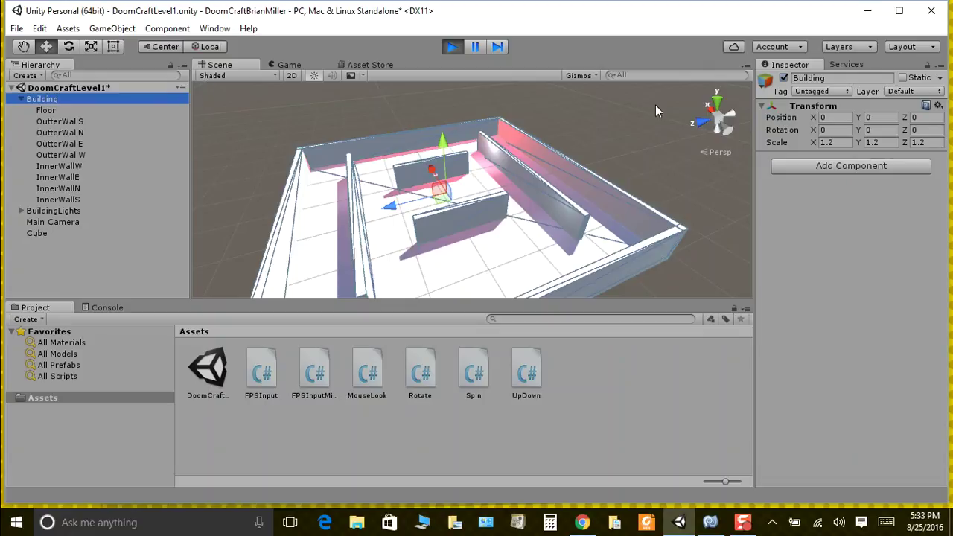
click(107, 31)
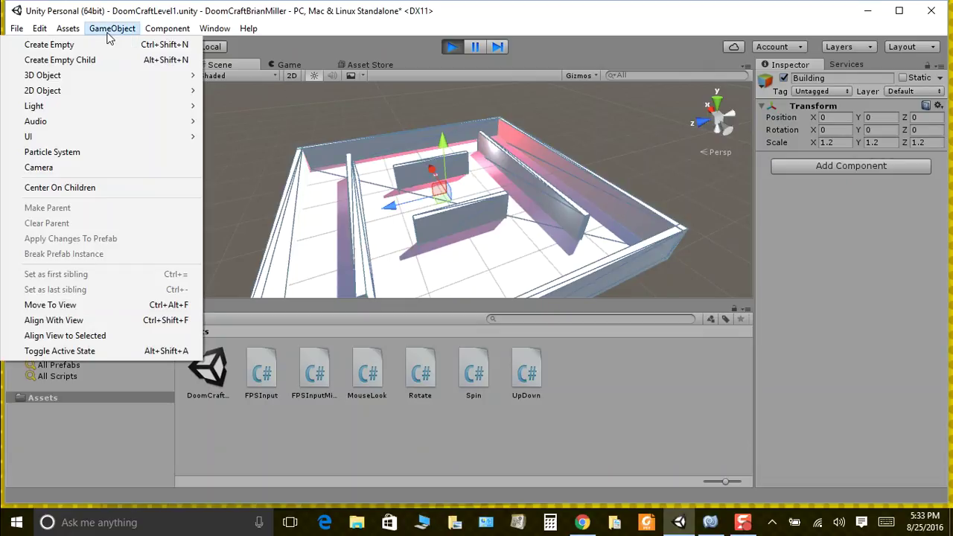
click(233, 127)
click(232, 128)
click(48, 99)
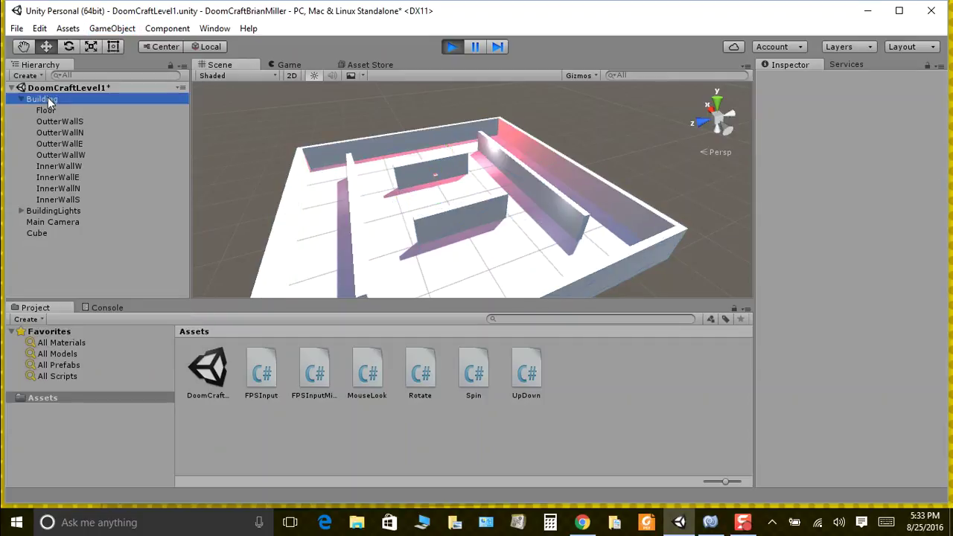
click(55, 199)
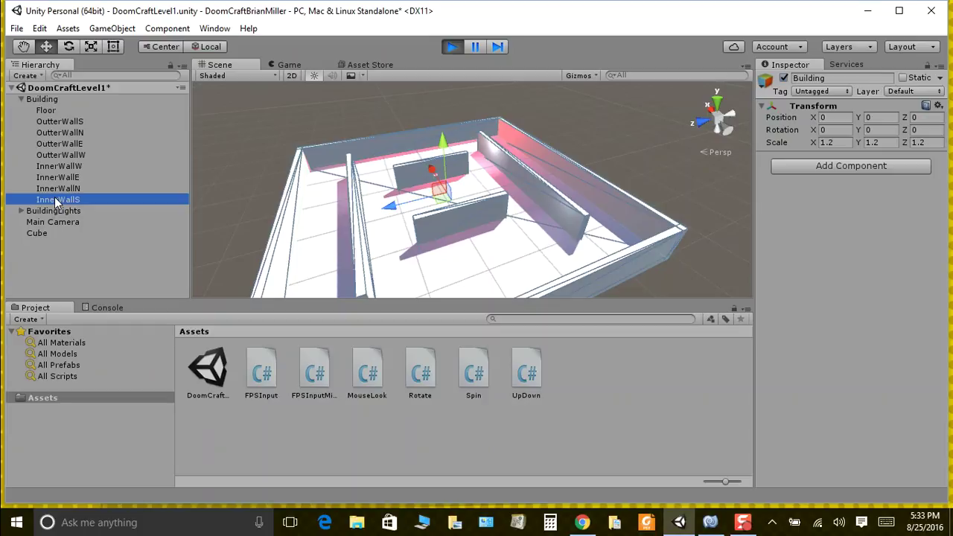
click(22, 98)
click(22, 98)
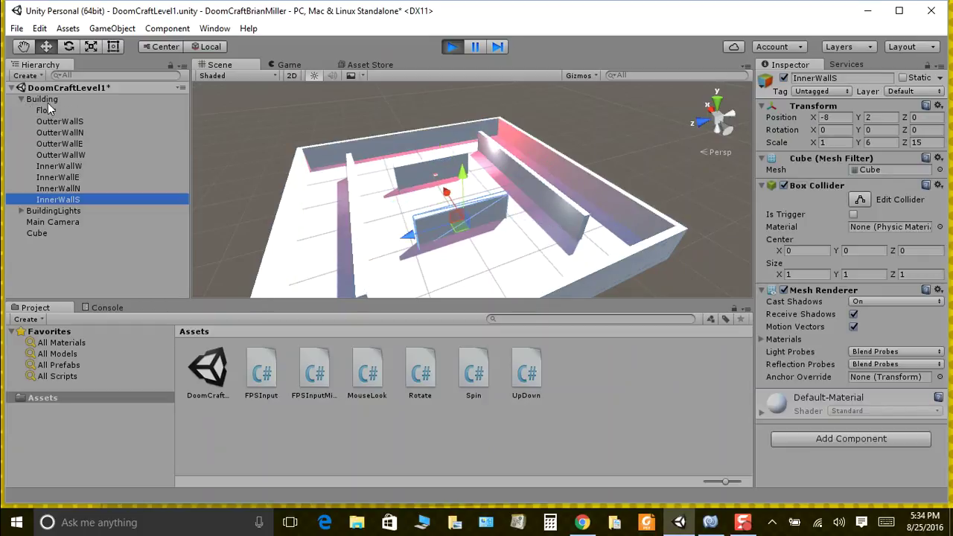
Set the X scale of the Building parent object to 0.5.
click(43, 98)
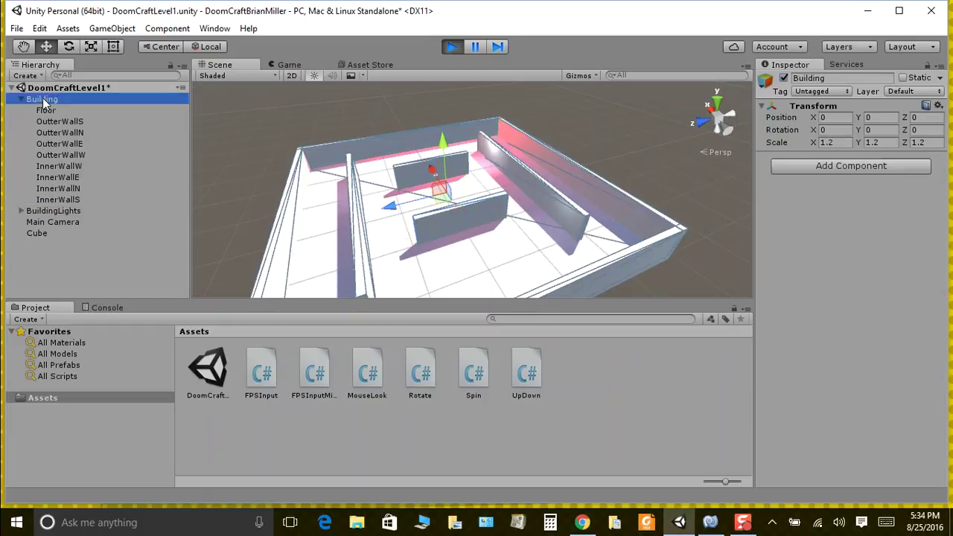
click(839, 143)
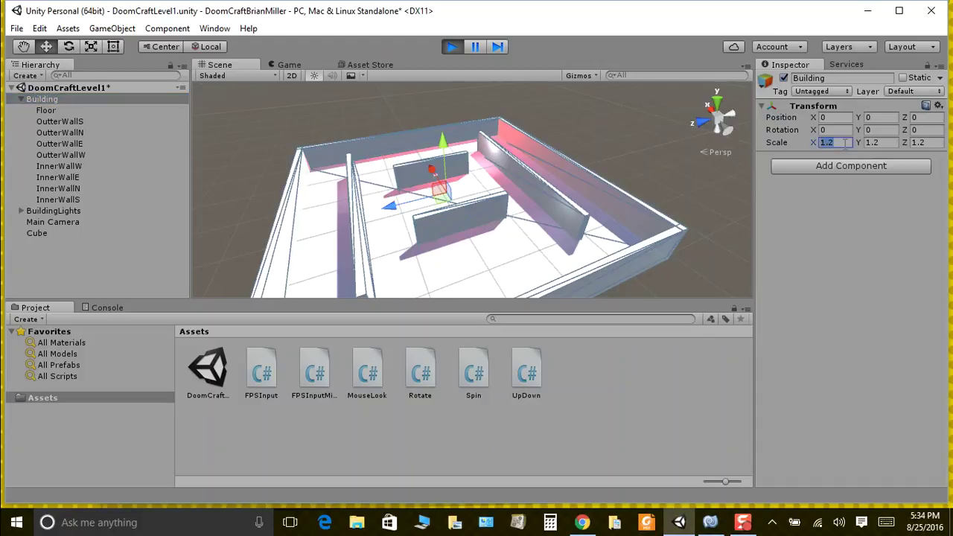
text(.5)
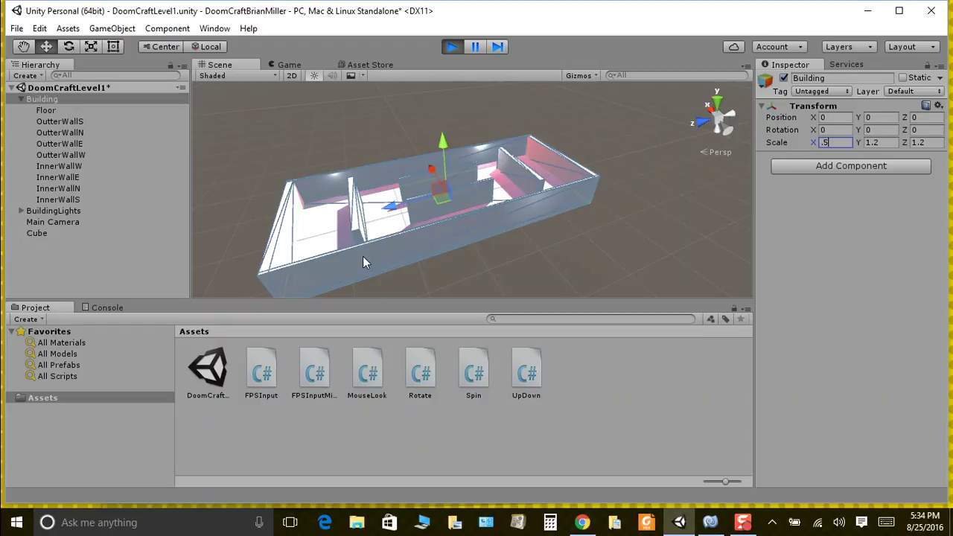
Set the X scale of the Building parent object to 1.2.
double_click(823, 142)
text(1.2)
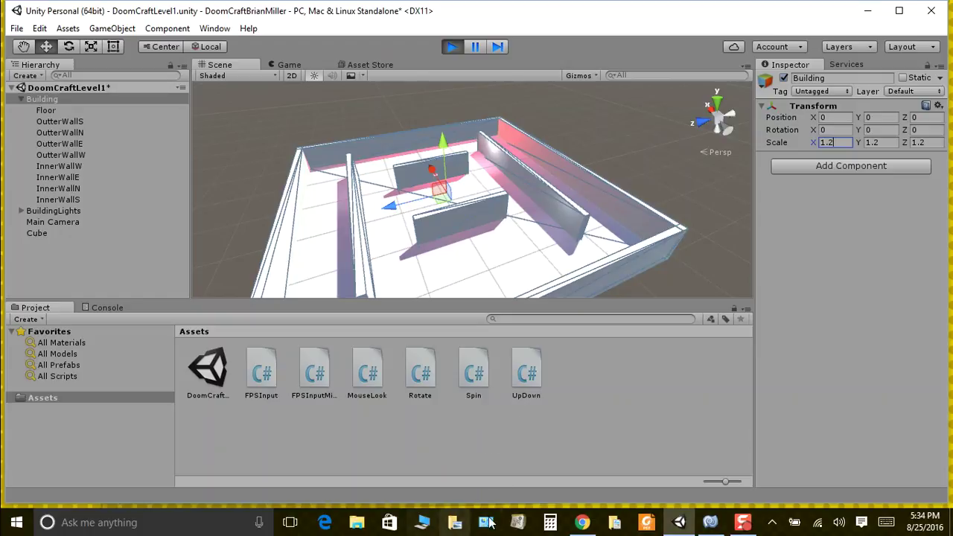
Switch to the slide show in Chrome and advance through the GameObject and lighting slides to the Add Lights slide.
click(582, 521)
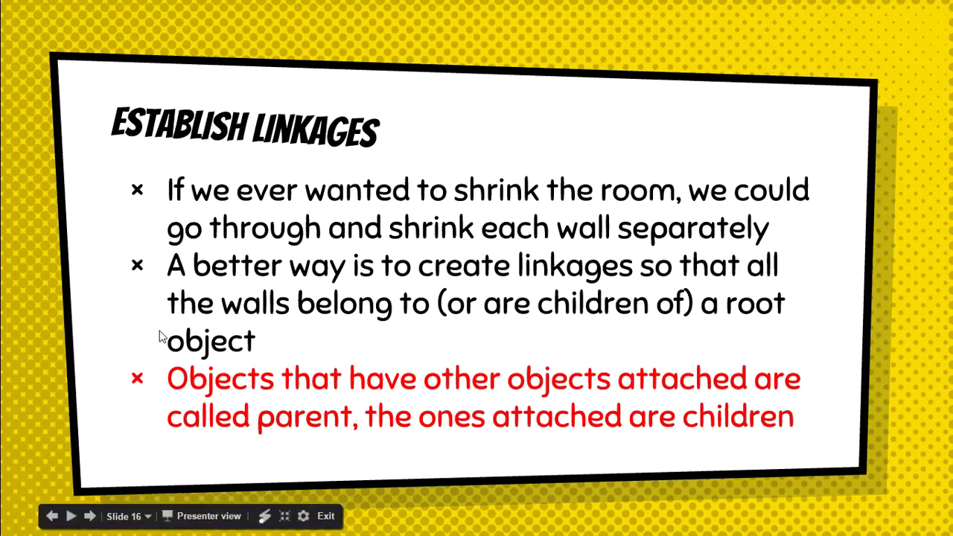
click(88, 287)
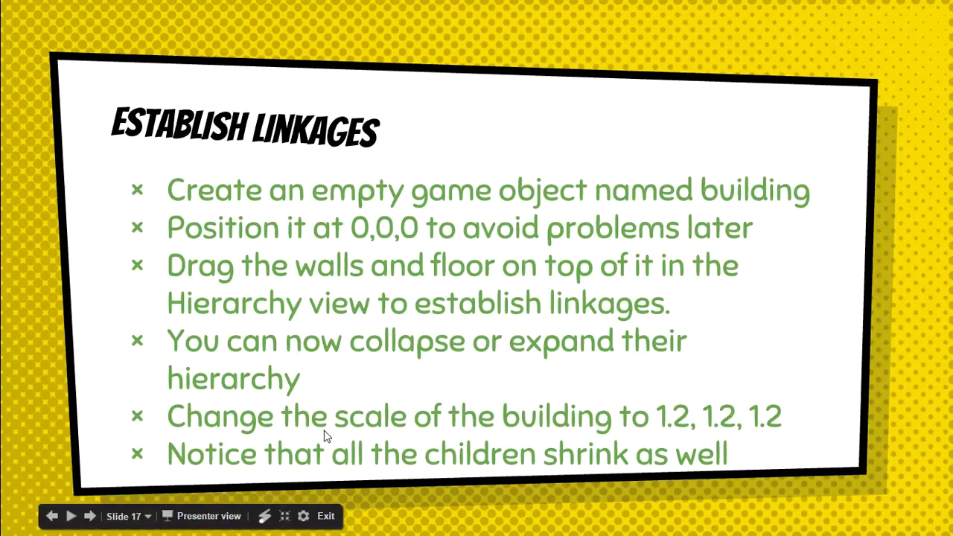
key(Right)
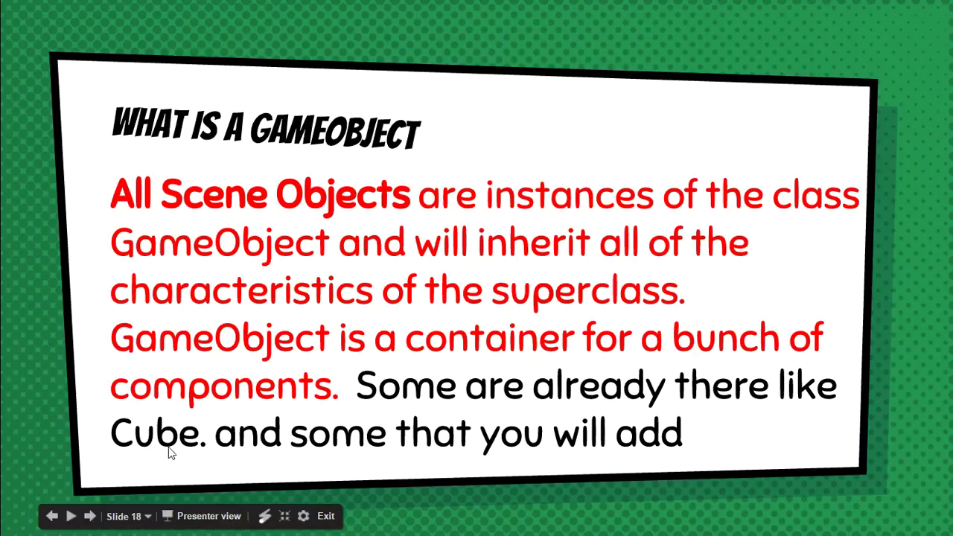
key(Right)
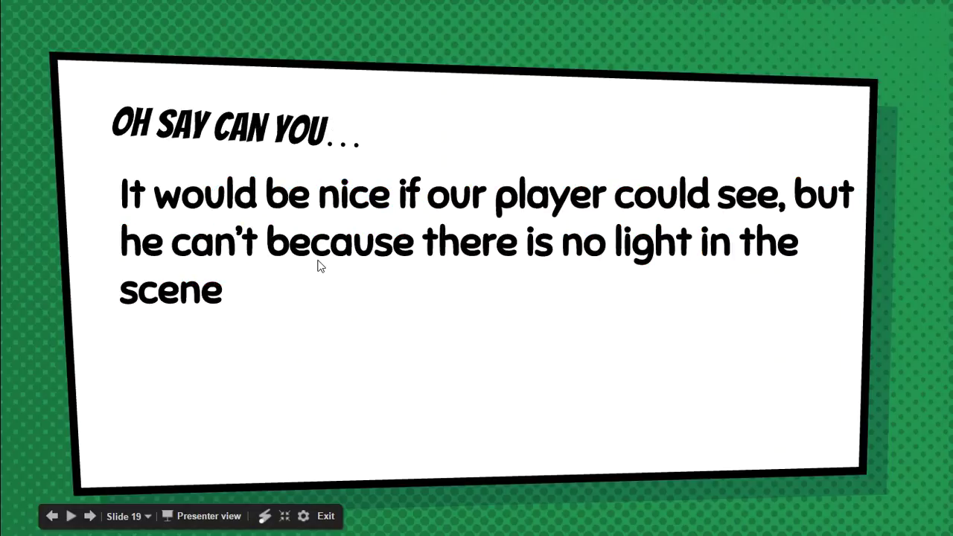
key(Right)
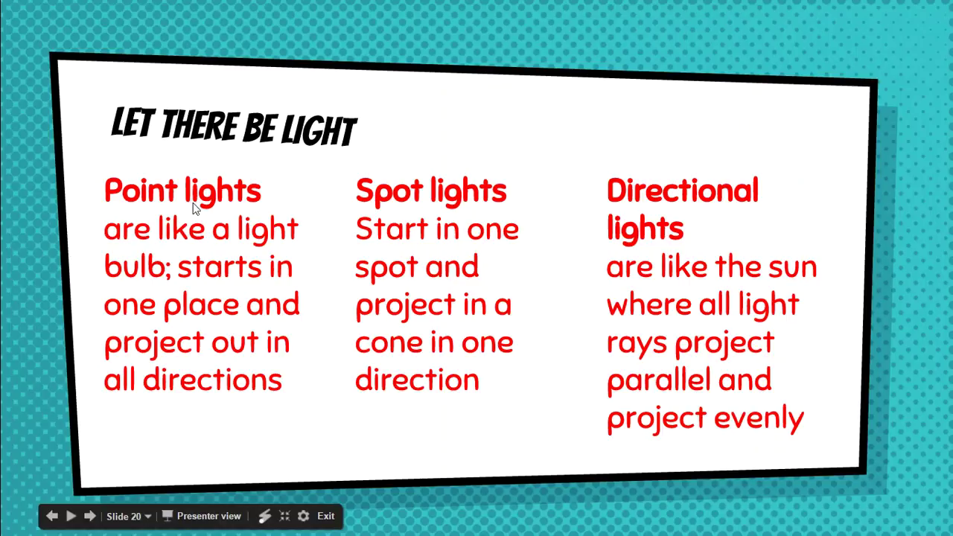
key(Right)
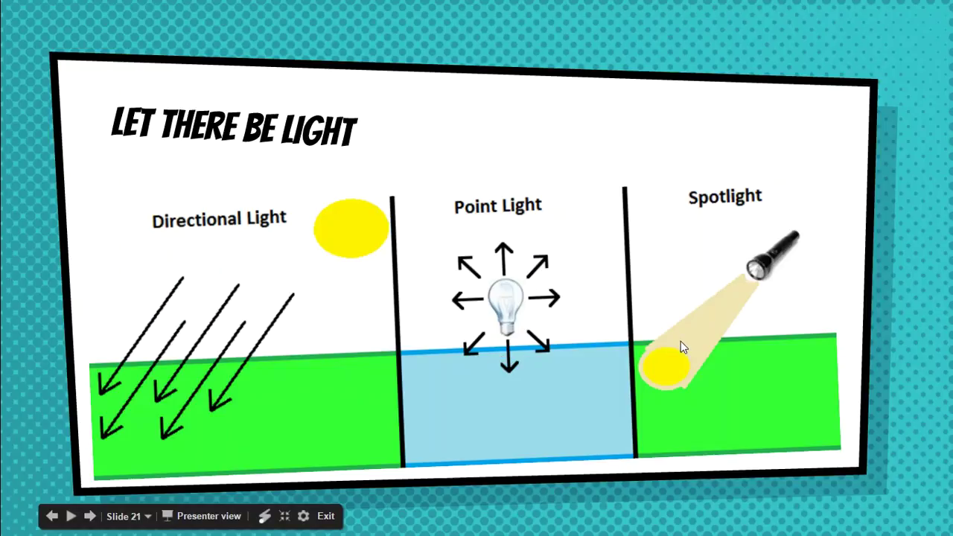
click(565, 390)
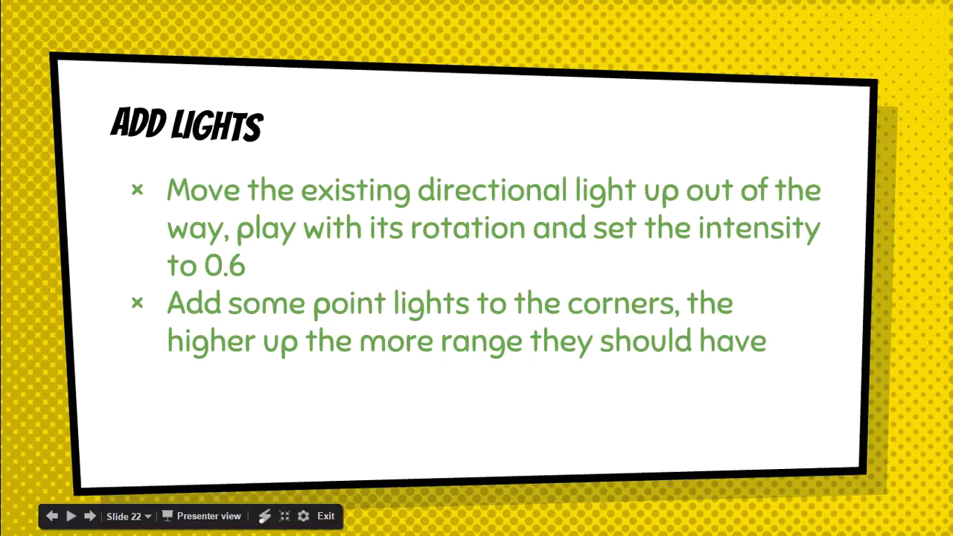
Return to Unity, expand BuildingLights and move the Directional Light slightly along its local X axis to about X 17.5, Z -21.7.
key(alt+Tab)
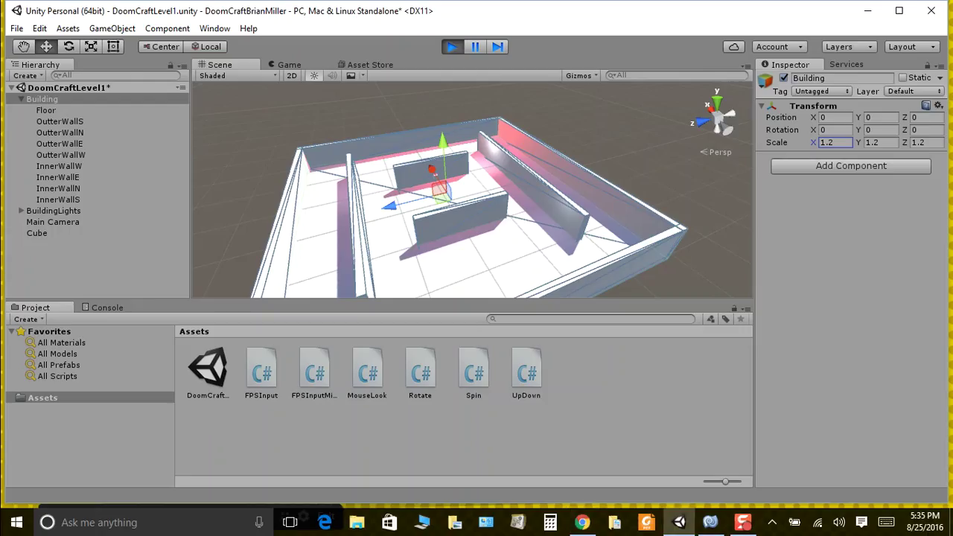
click(21, 210)
click(54, 221)
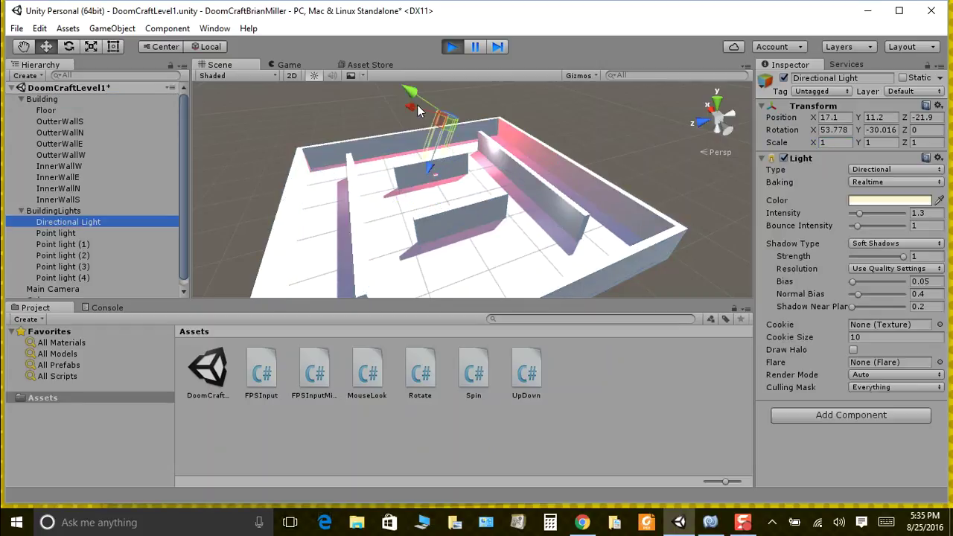
drag(410, 107, 408, 111)
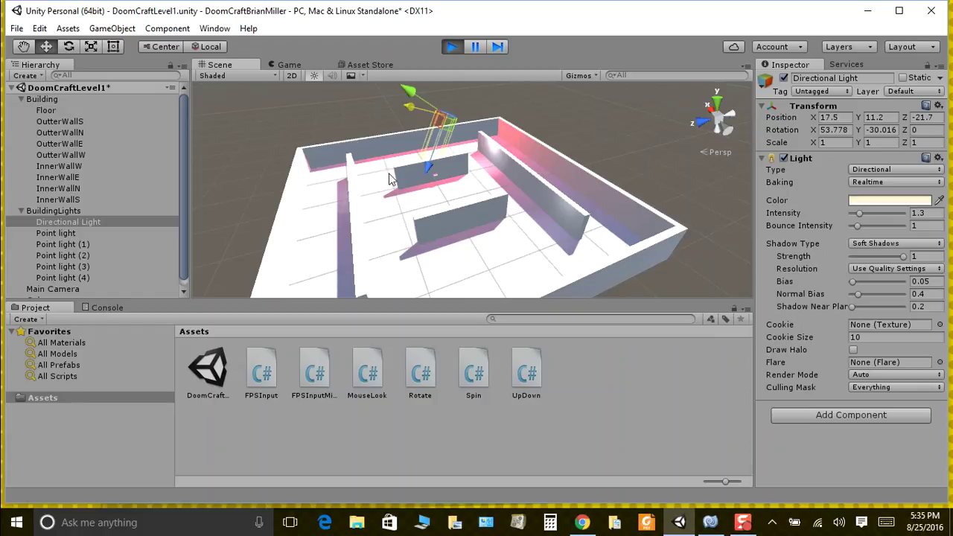
Examine the available light creation commands and the properties of Point light (1) through Point light (4).
click(167, 29)
mouse_move(111, 30)
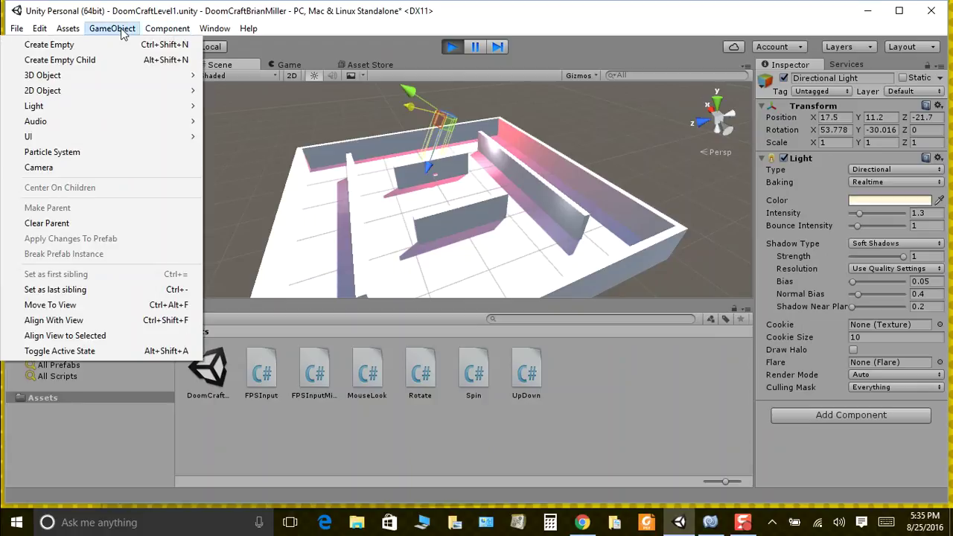
mouse_move(131, 106)
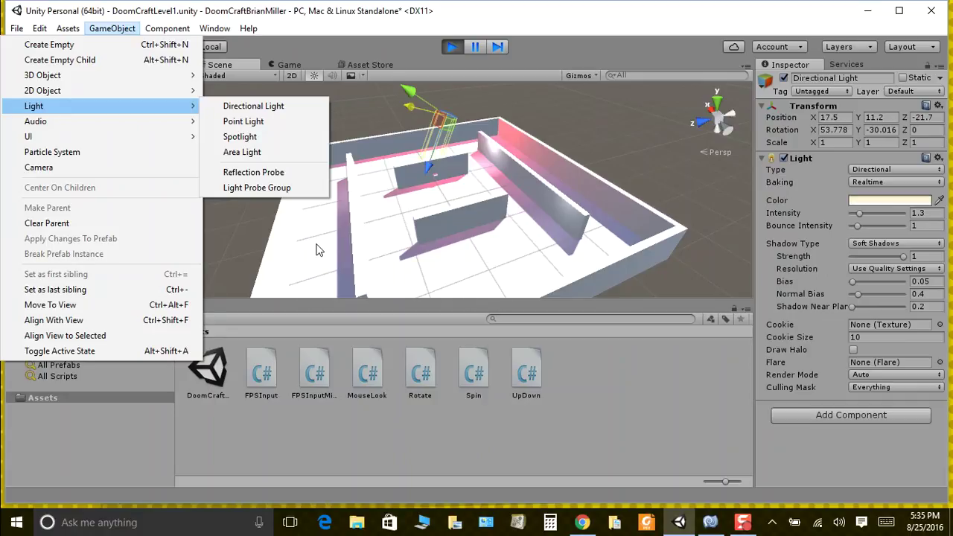
click(374, 220)
click(67, 243)
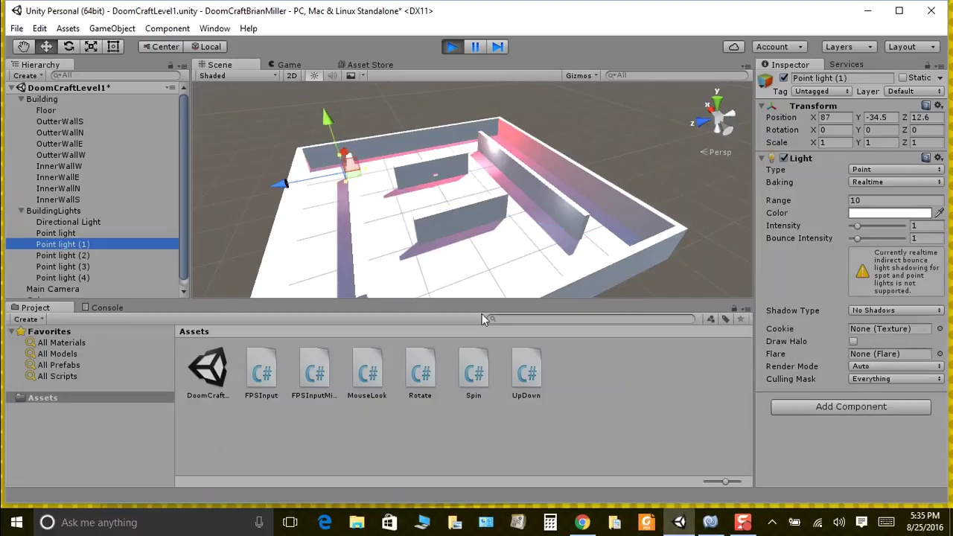
click(46, 258)
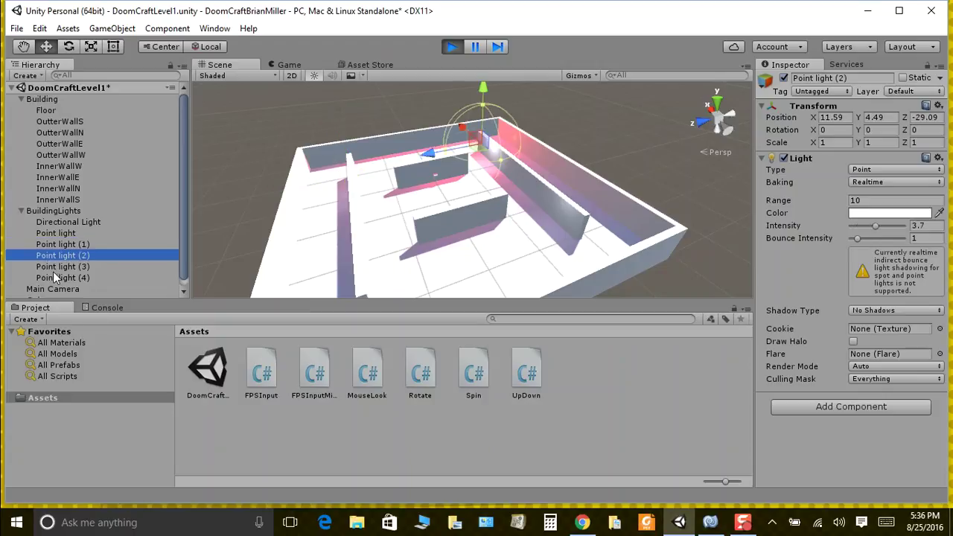
click(54, 269)
click(59, 280)
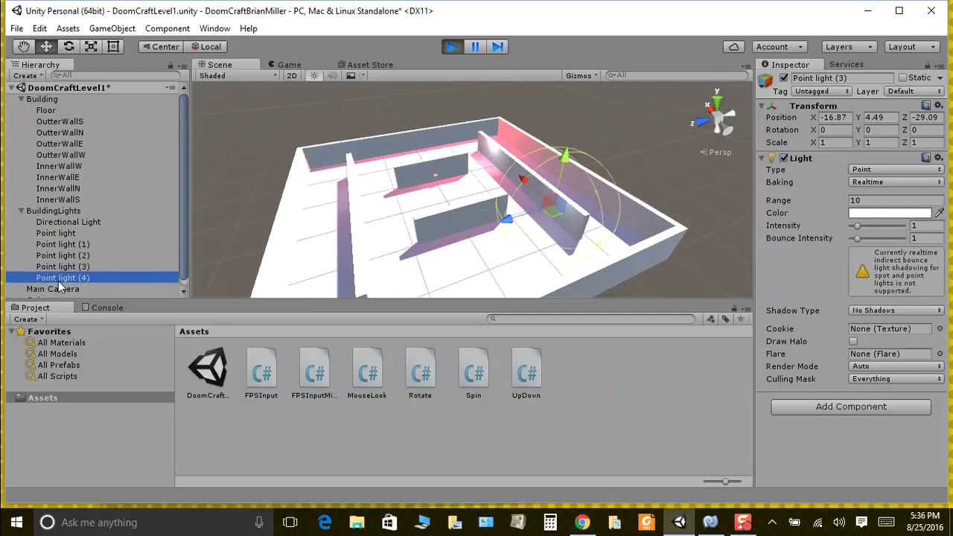
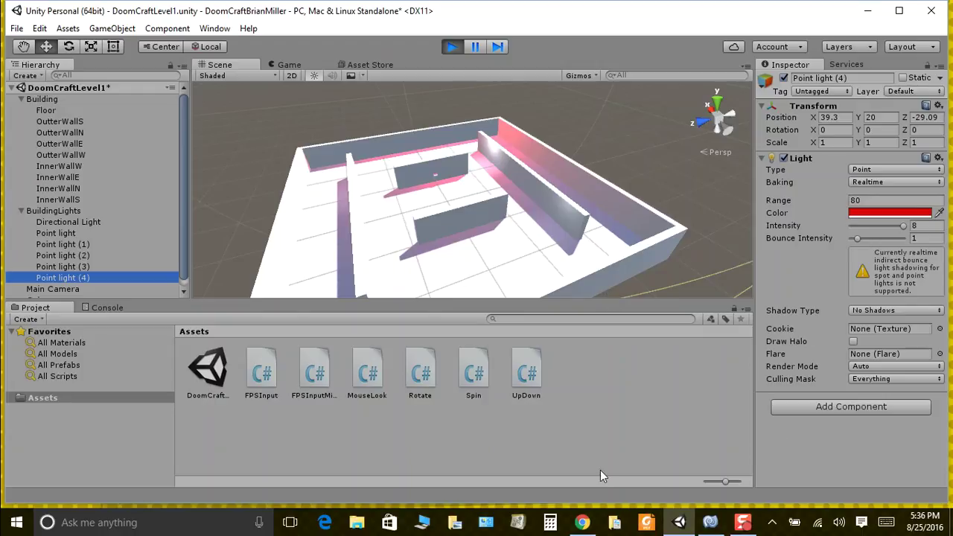
Consult the Add the Player slide in Chrome, return to Unity and create a 3D capsule.
click(577, 522)
click(258, 385)
click(103, 31)
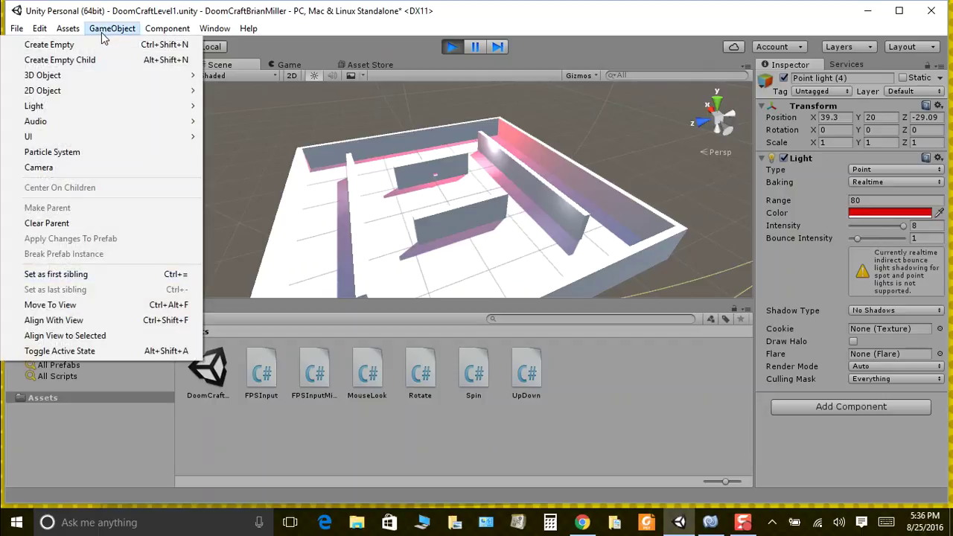
mouse_move(95, 79)
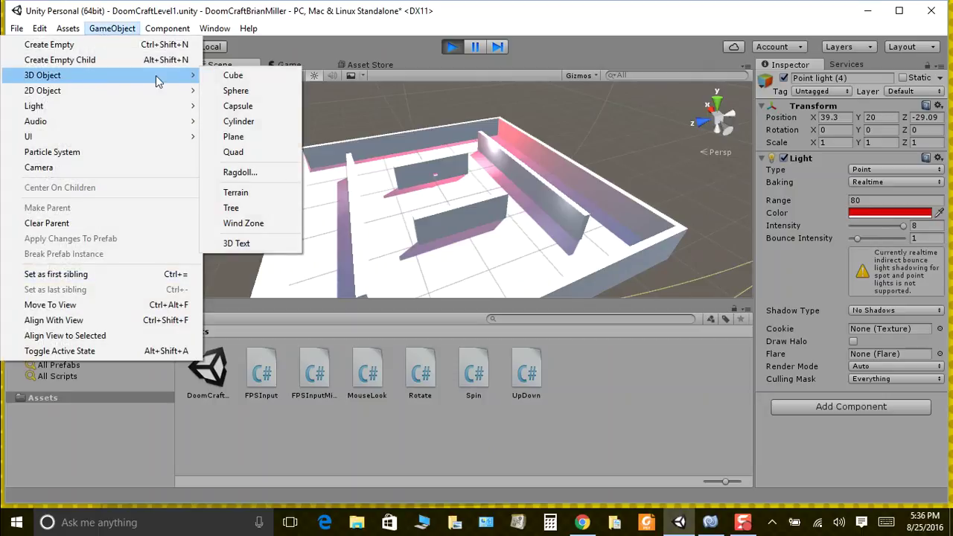
click(237, 106)
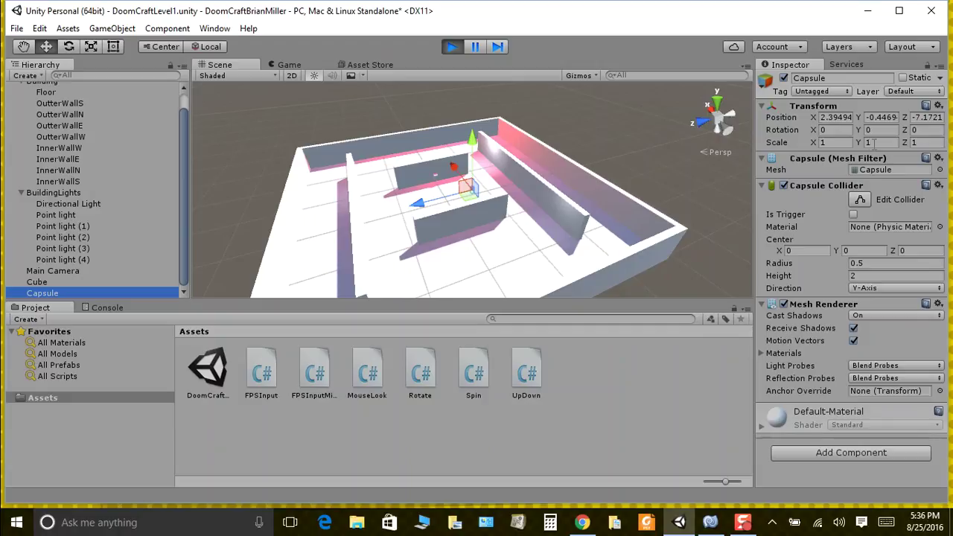
Set the capsule's Y scale to 1.1 and remove its Capsule Collider component.
click(873, 142)
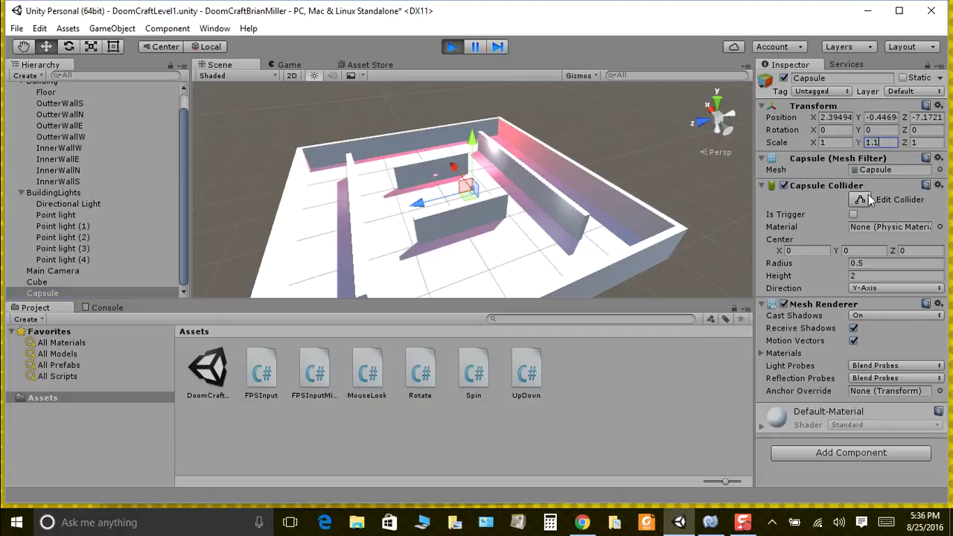
click(939, 185)
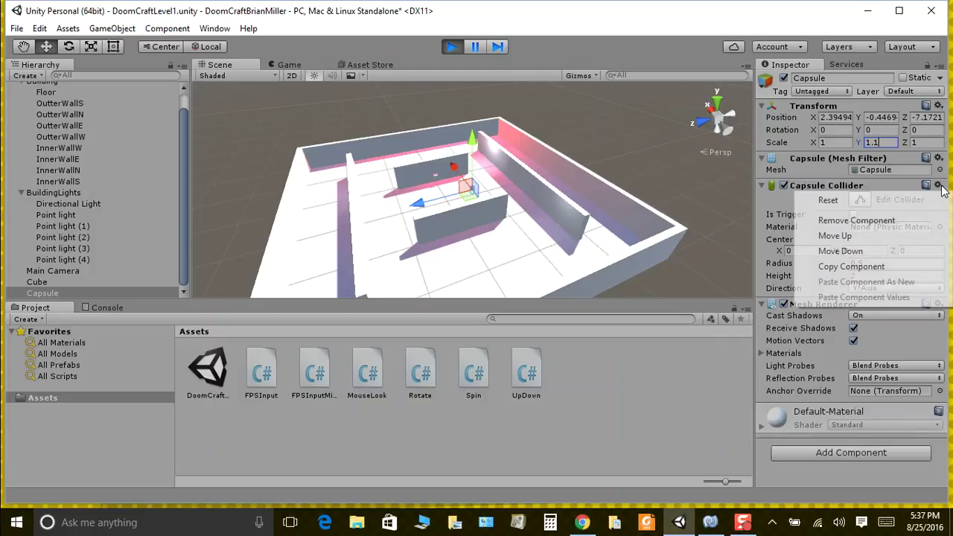
click(886, 226)
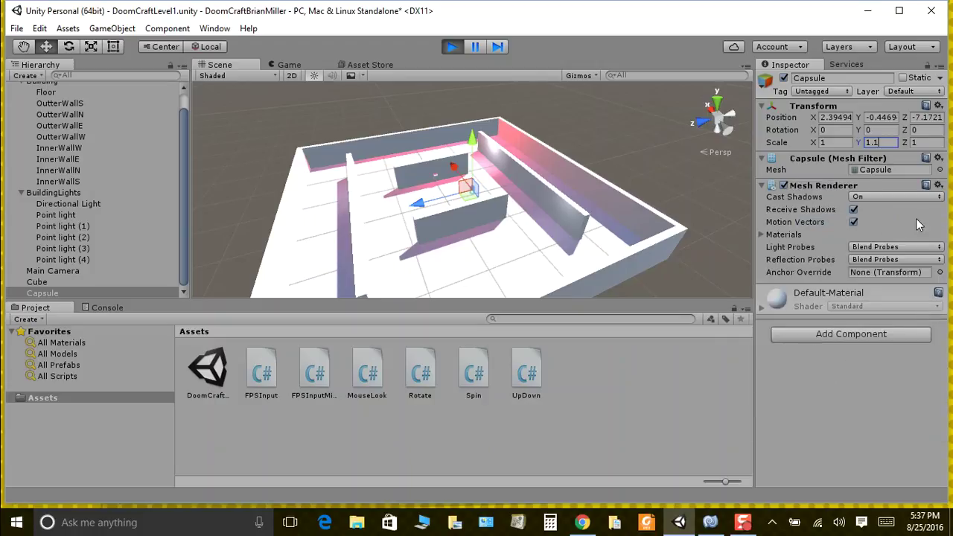
Recheck the Add the Player slide and add a Character Controller physics component to the capsule in Unity.
click(646, 522)
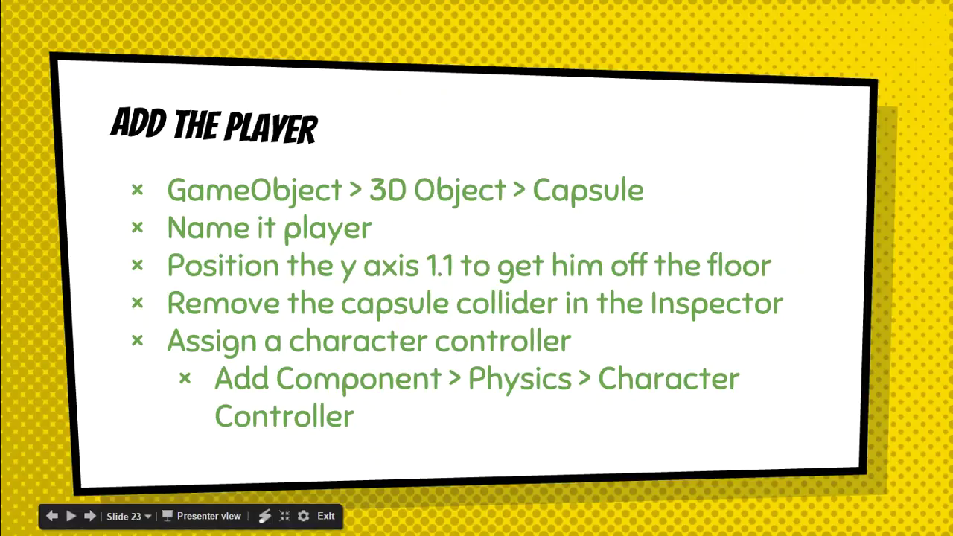
key(alt+Tab)
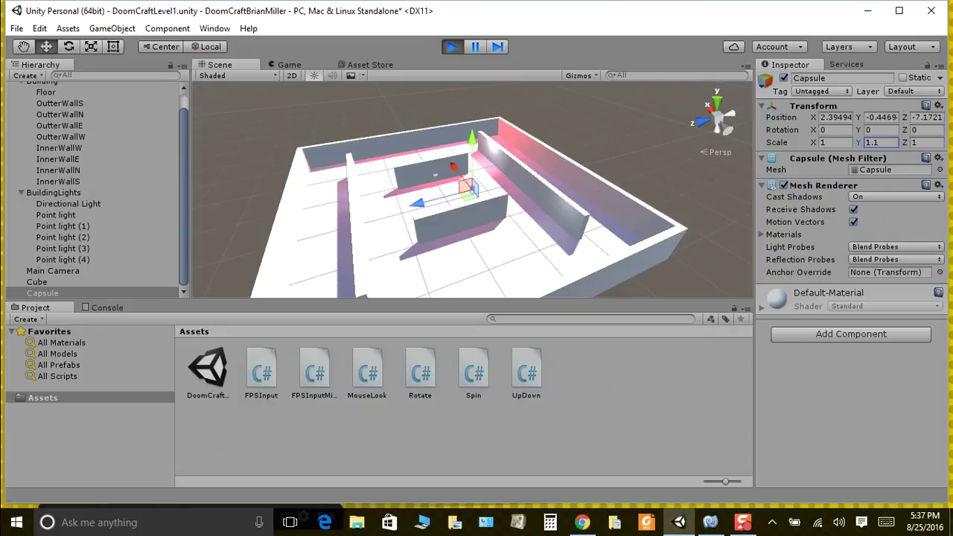
click(167, 28)
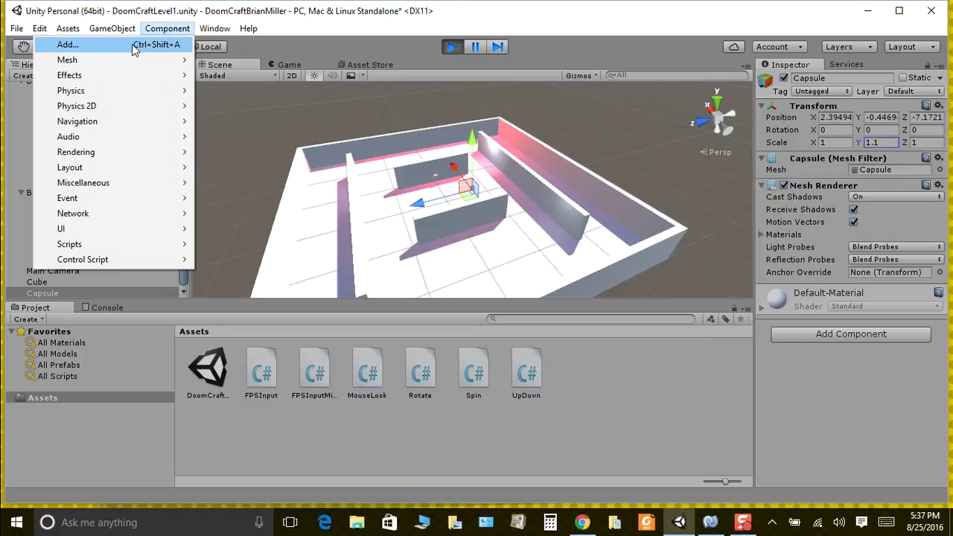
mouse_move(97, 95)
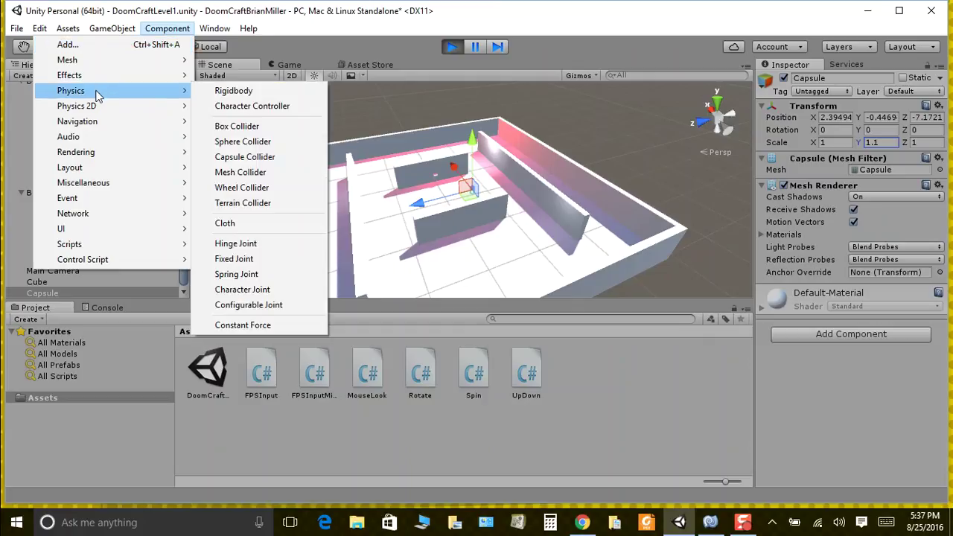
click(235, 106)
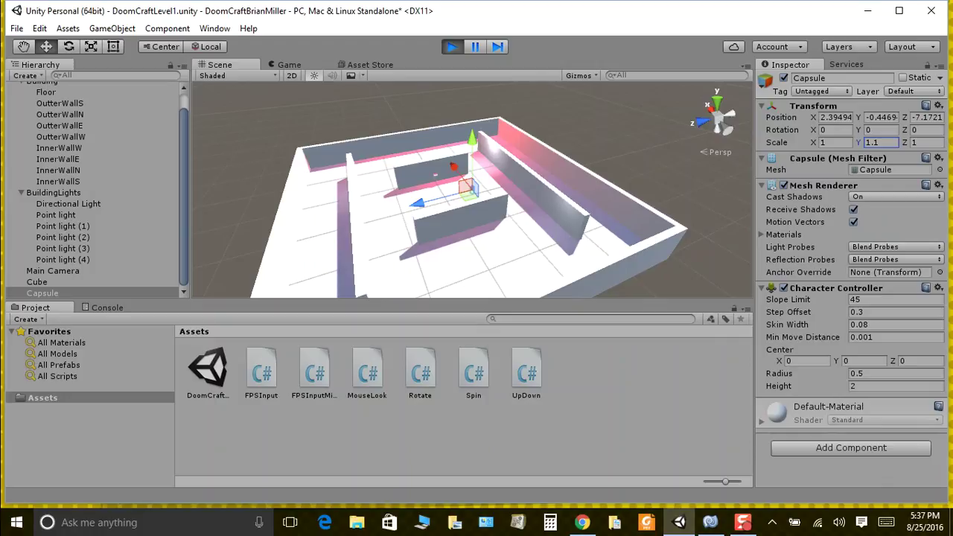
key(Return)
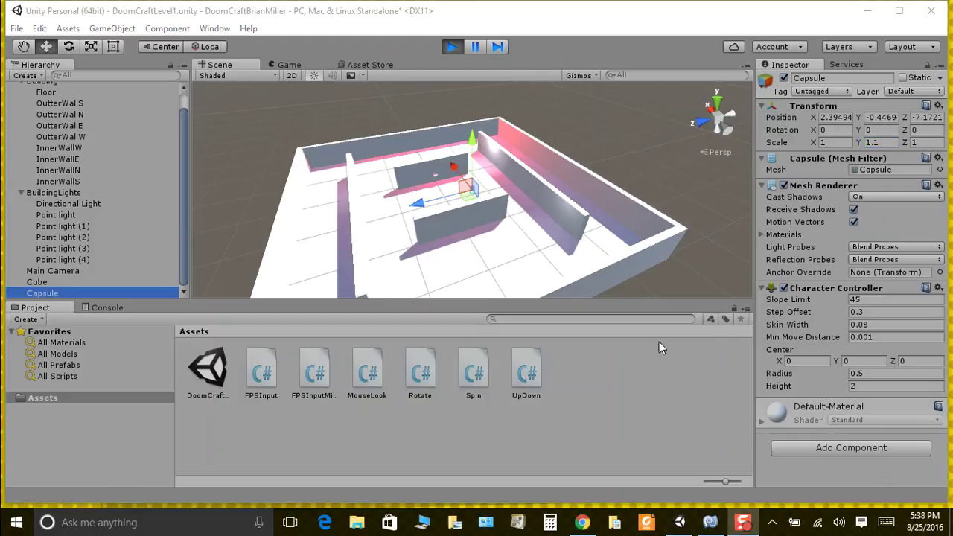
Rename the Capsule object in the scene hierarchy as Player.
right_click(67, 295)
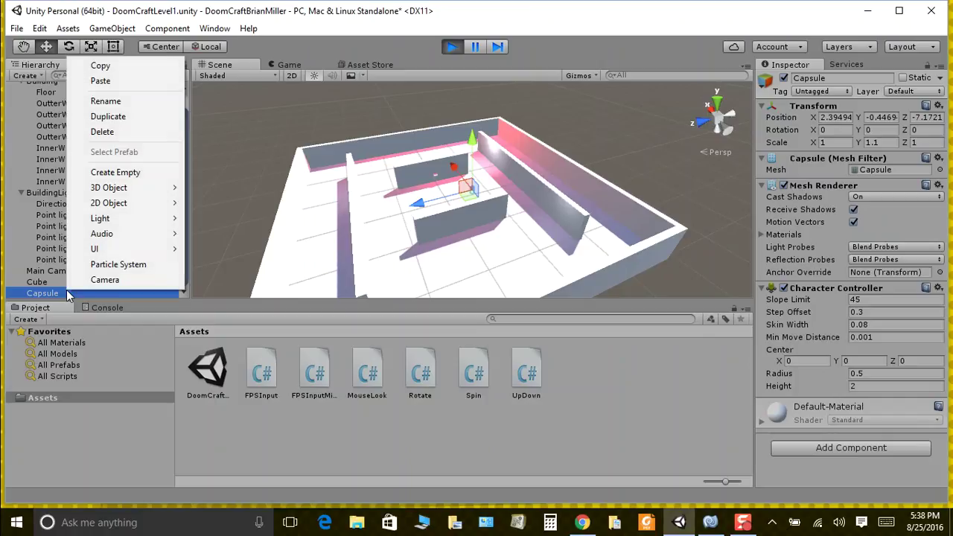
click(115, 103)
click(116, 93)
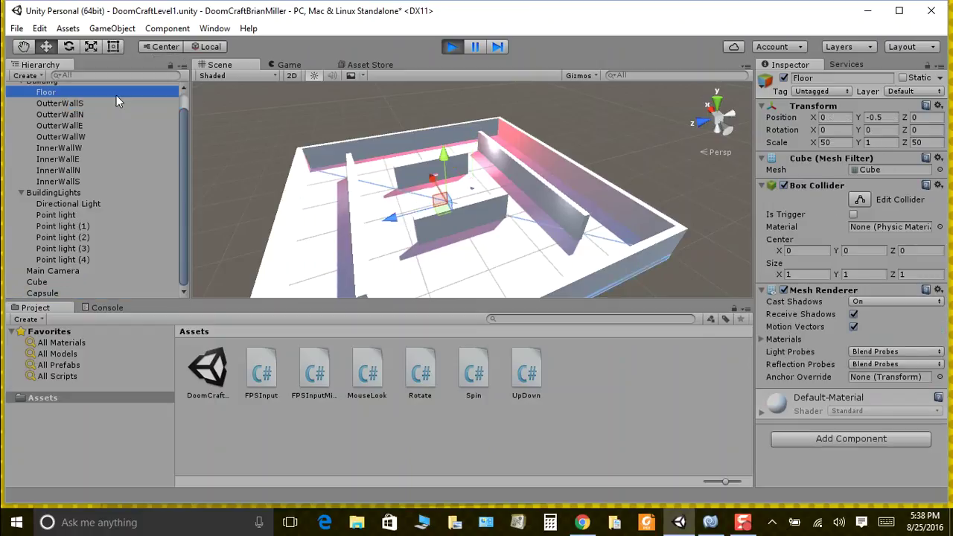
right_click(44, 293)
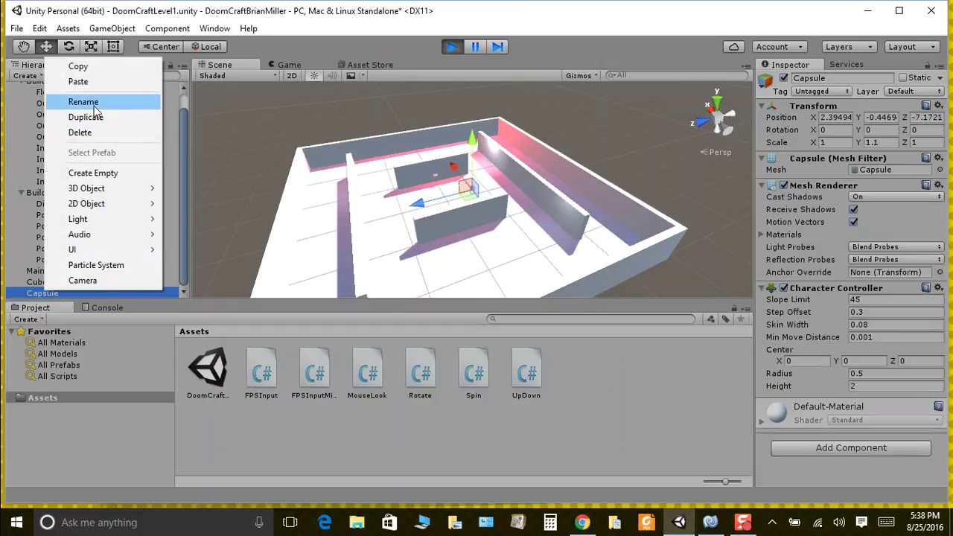
click(94, 104)
text(Player)
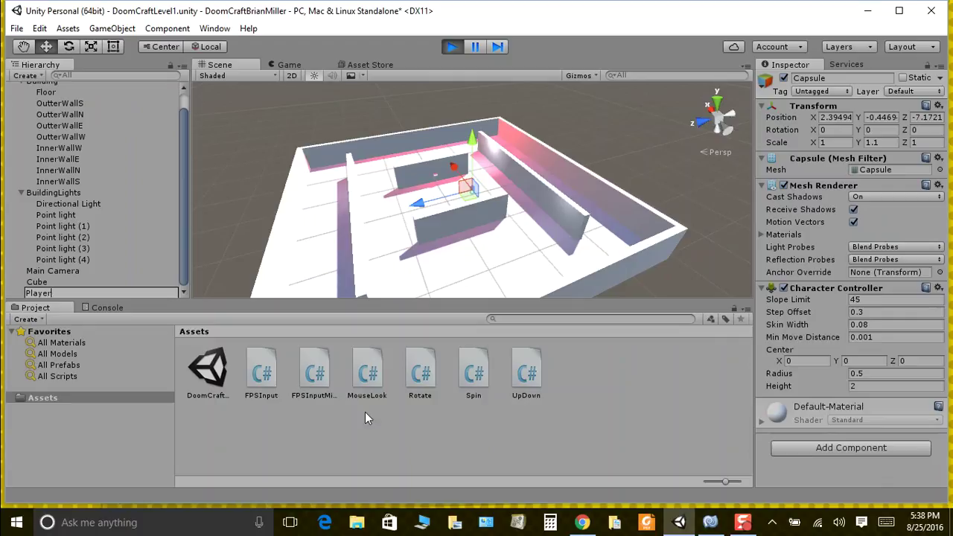
click(143, 261)
Switch to the slide show in Chrome and advance to the Attach the Camera to the Player slide.
click(566, 521)
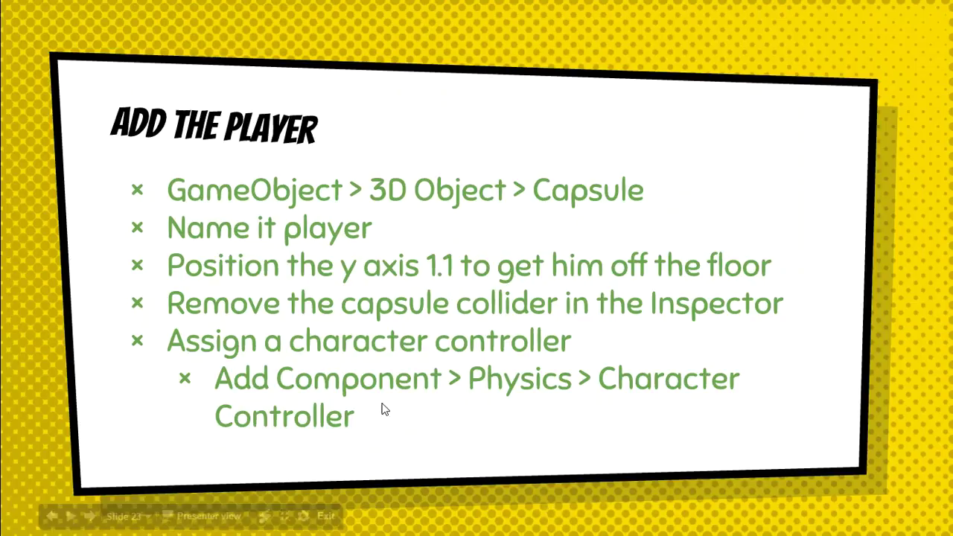
click(383, 413)
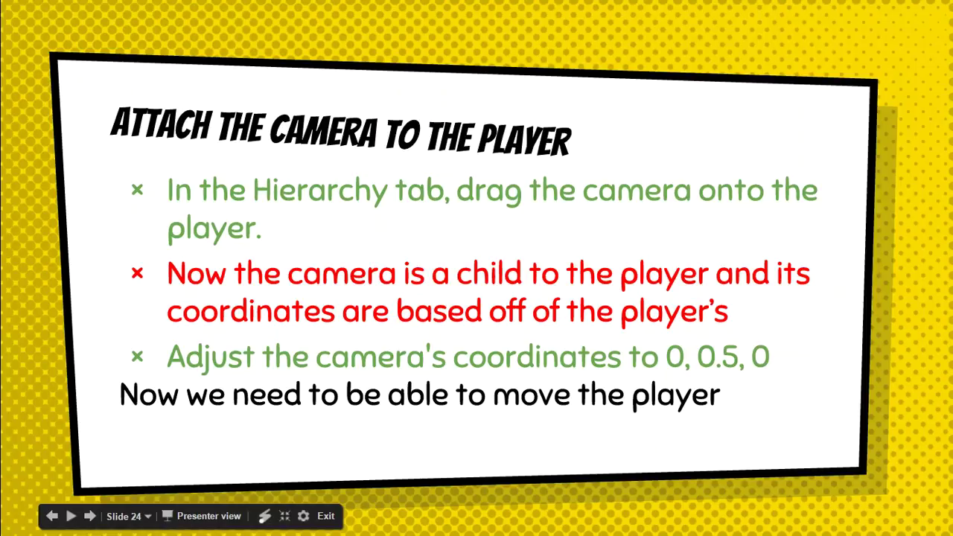
Switch back to Unity and make the Main Camera a child of the Player object in the scene hierarchy.
key(alt+Tab)
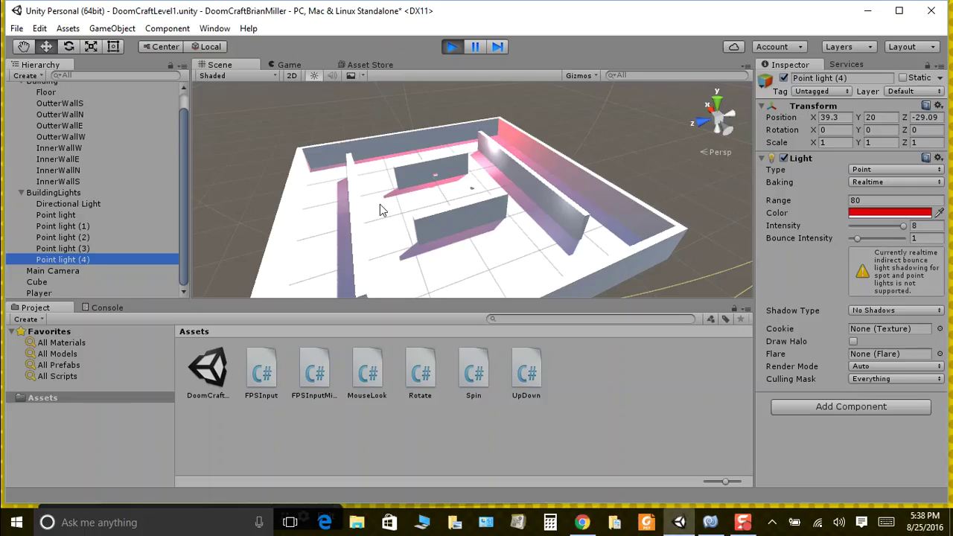
mouse_move(62, 273)
mouse_down()
mouse_move(54, 293)
mouse_move(73, 287)
mouse_up()
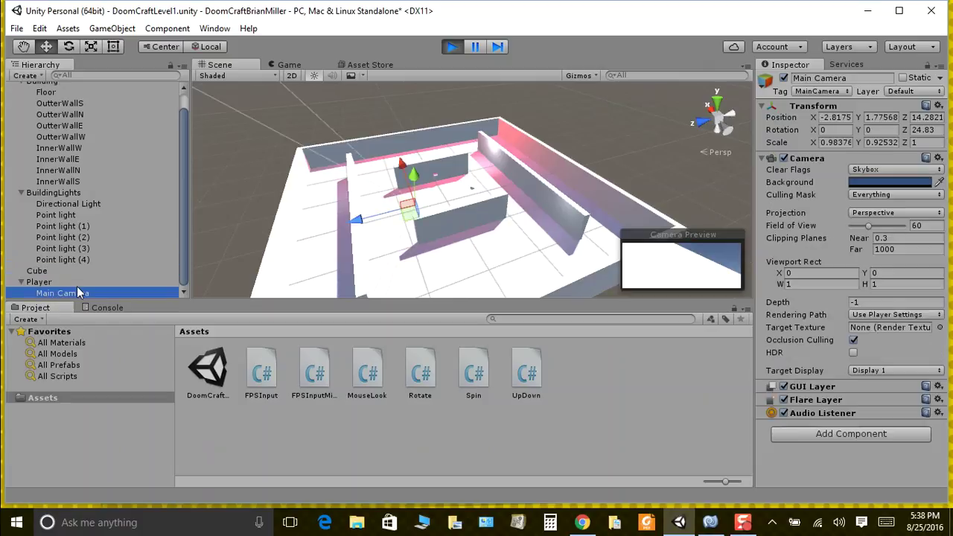
click(79, 288)
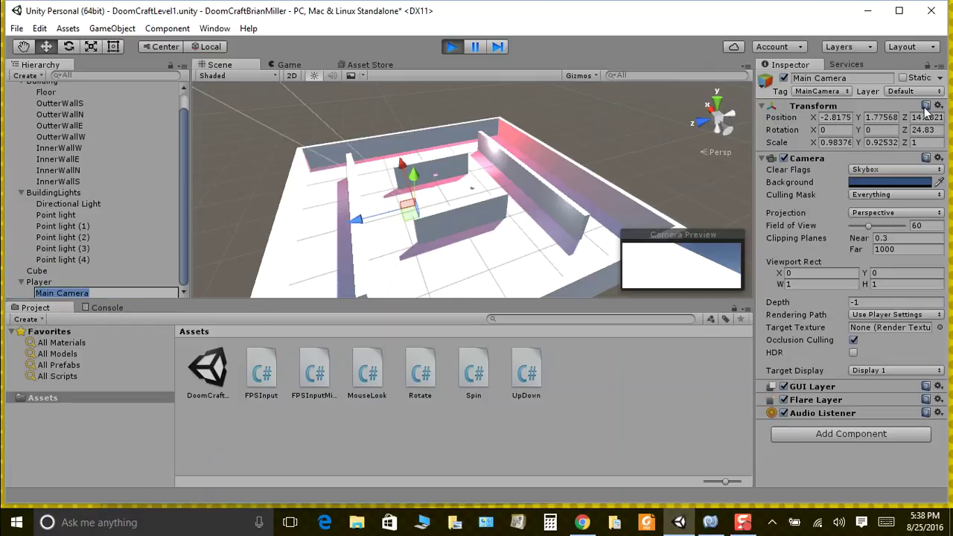
Set the Main Camera's Y rotation to 0.5.
click(868, 129)
text(0.5)
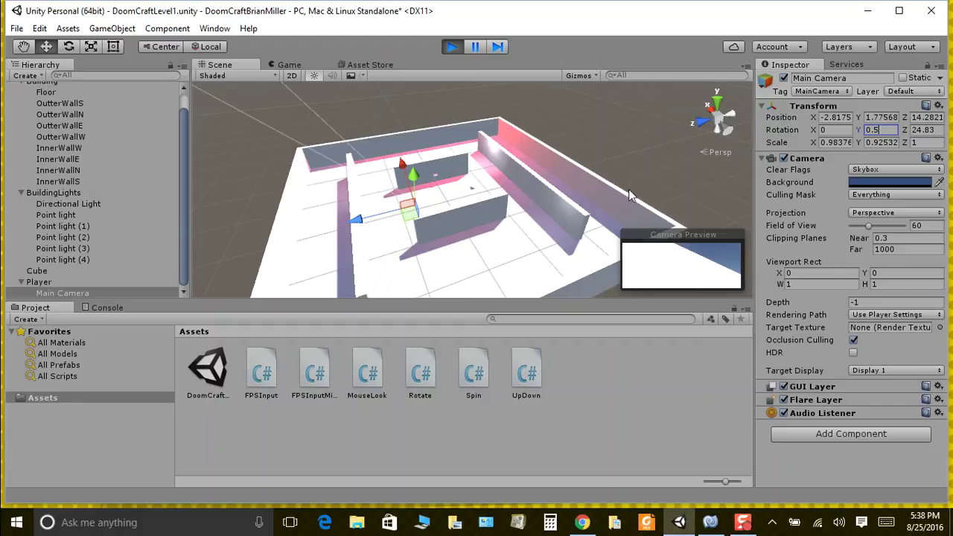
click(625, 188)
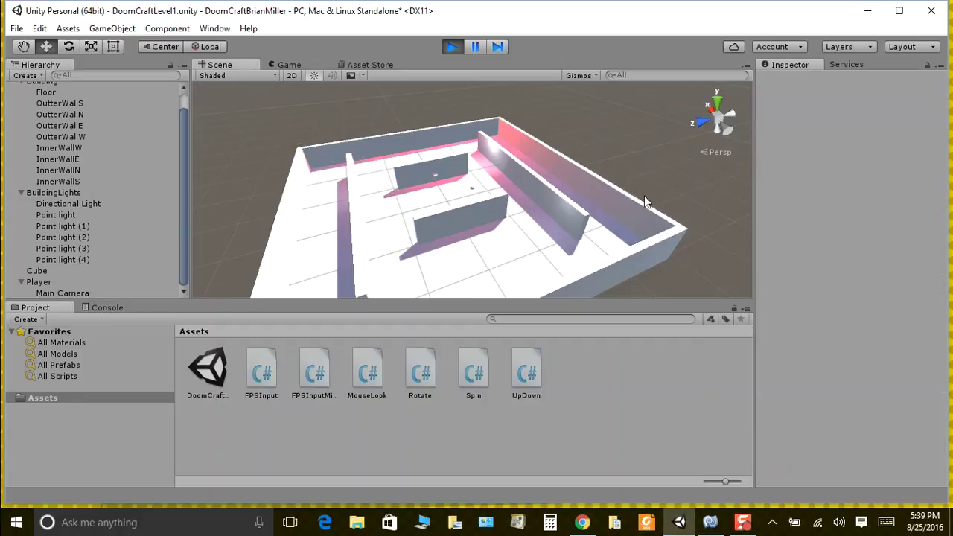
Examine the Main Camera's placement in the scene and the component settings of the Player and its child camera.
click(60, 292)
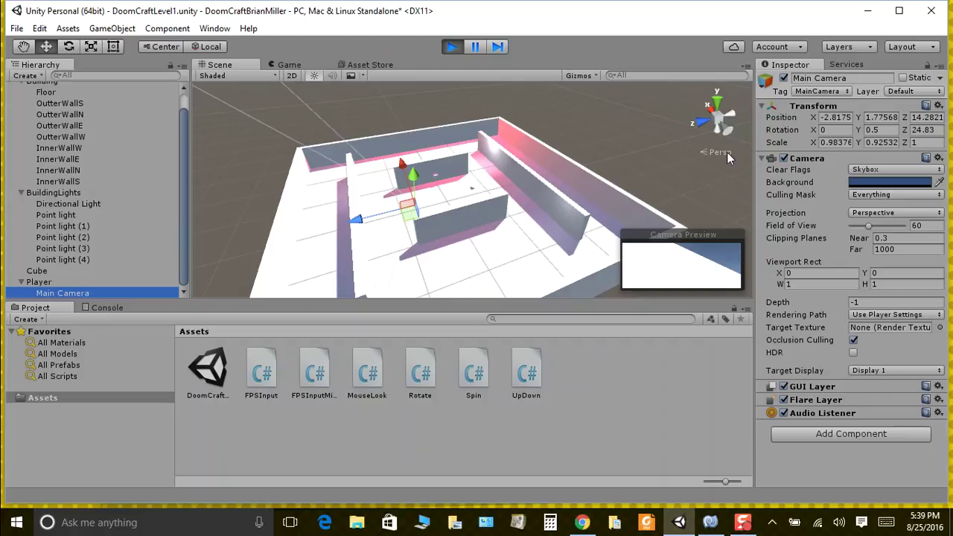
scroll(523, 189, down, 3)
scroll(455, 211, up, 5)
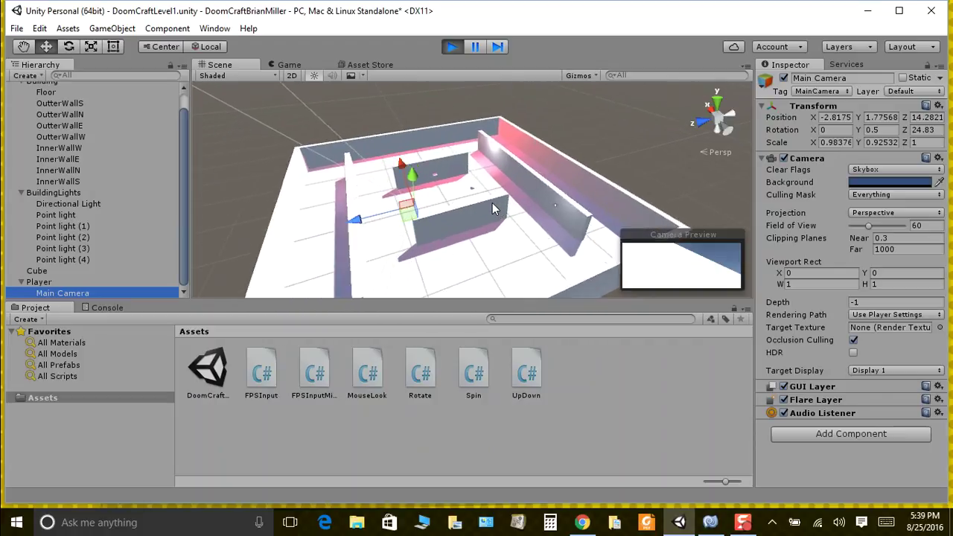
scroll(447, 212, up, 6)
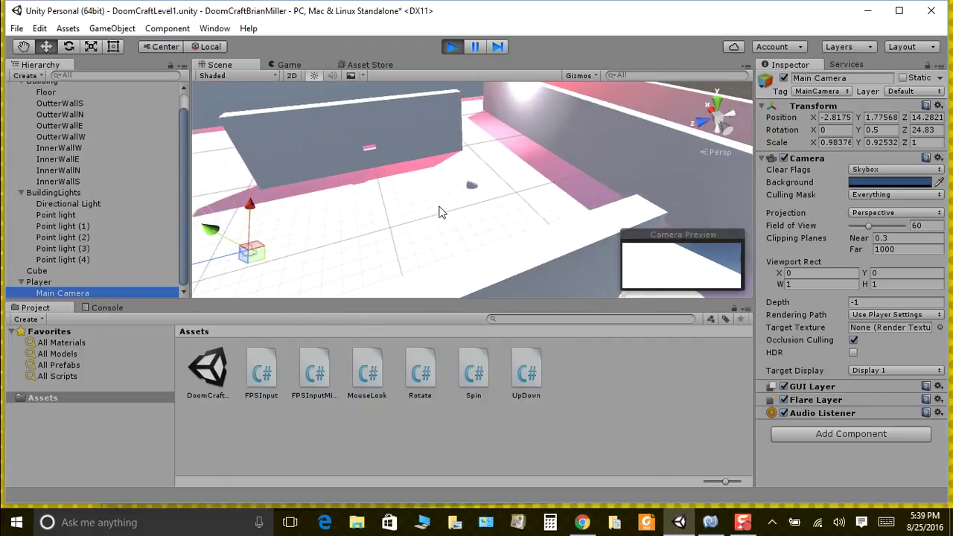
scroll(430, 214, down, 6)
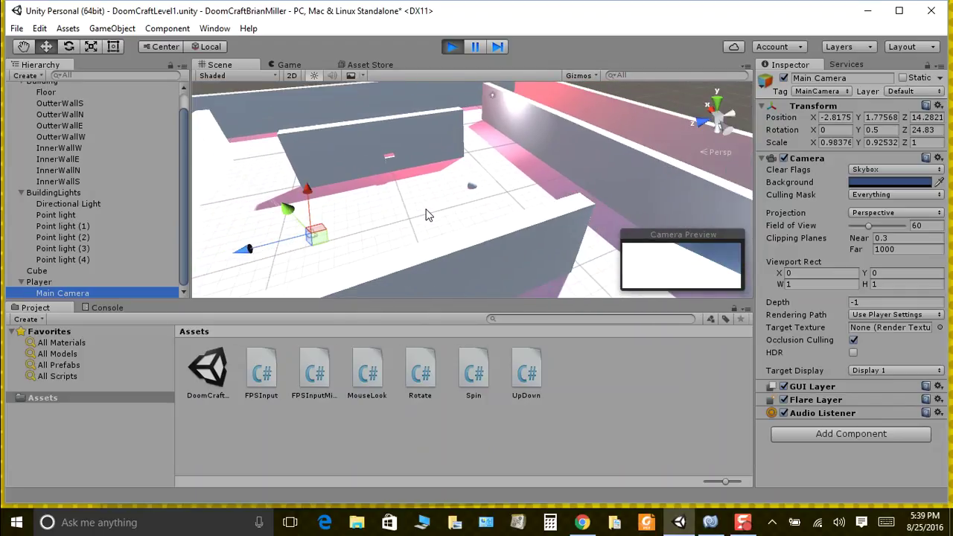
scroll(428, 215, down, 3)
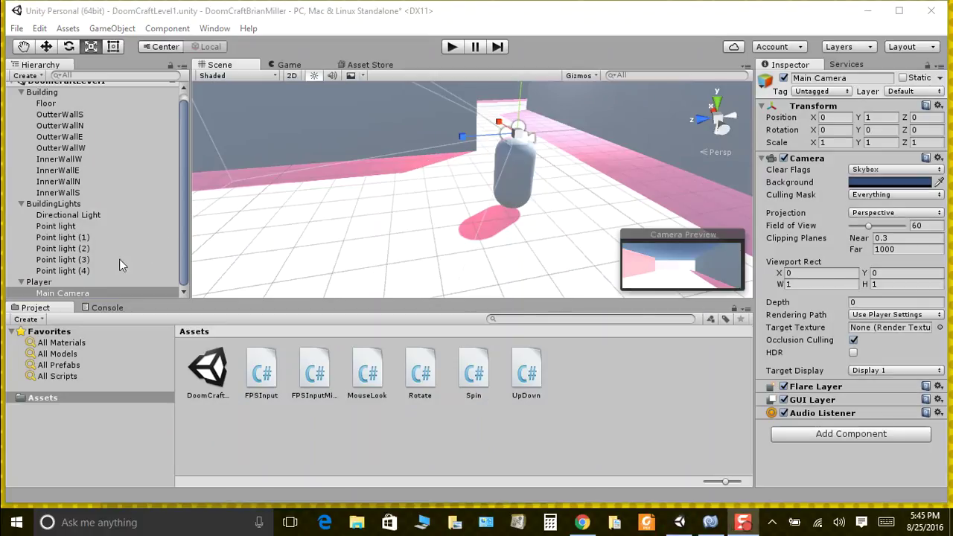
click(54, 282)
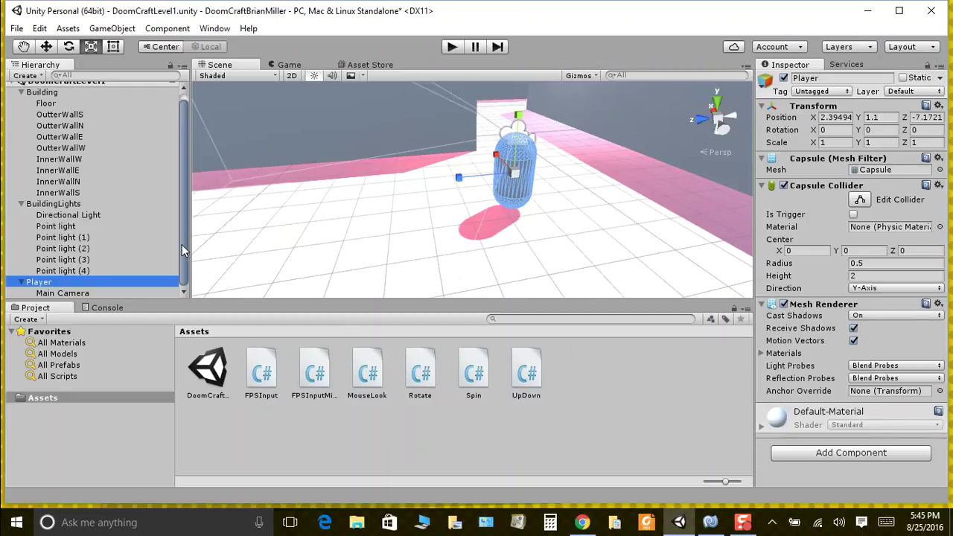
click(88, 291)
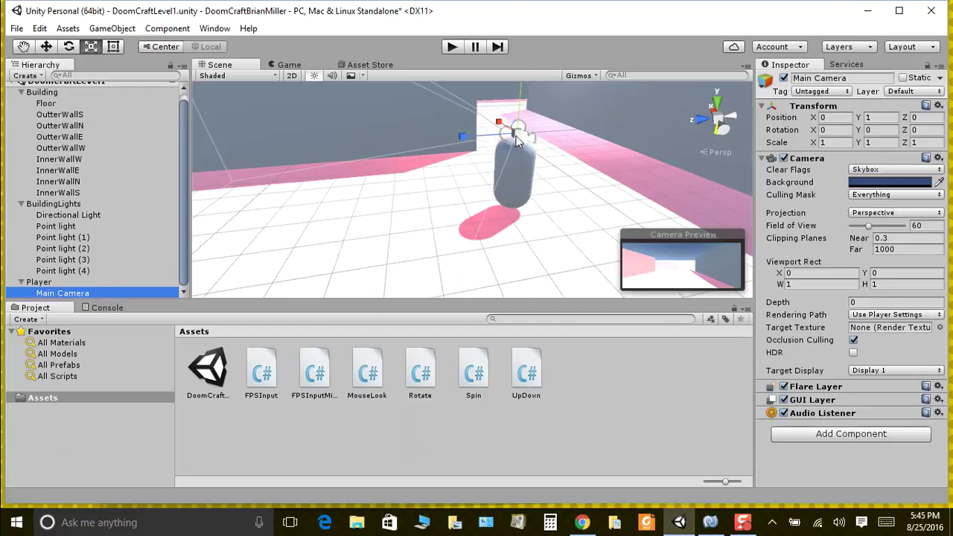
Switch to the slide show in Chrome and advance to the Mouse Control Pt2 title slide.
click(582, 522)
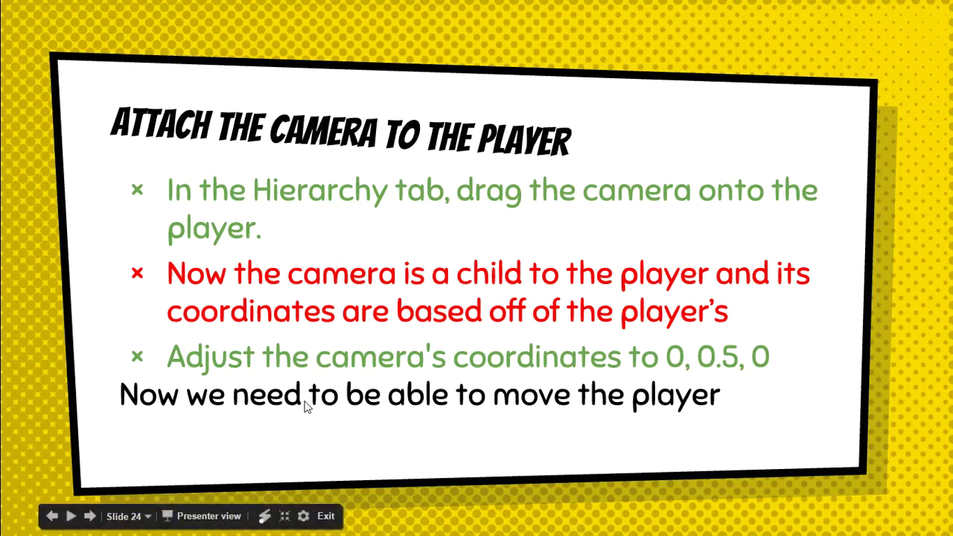
click(344, 421)
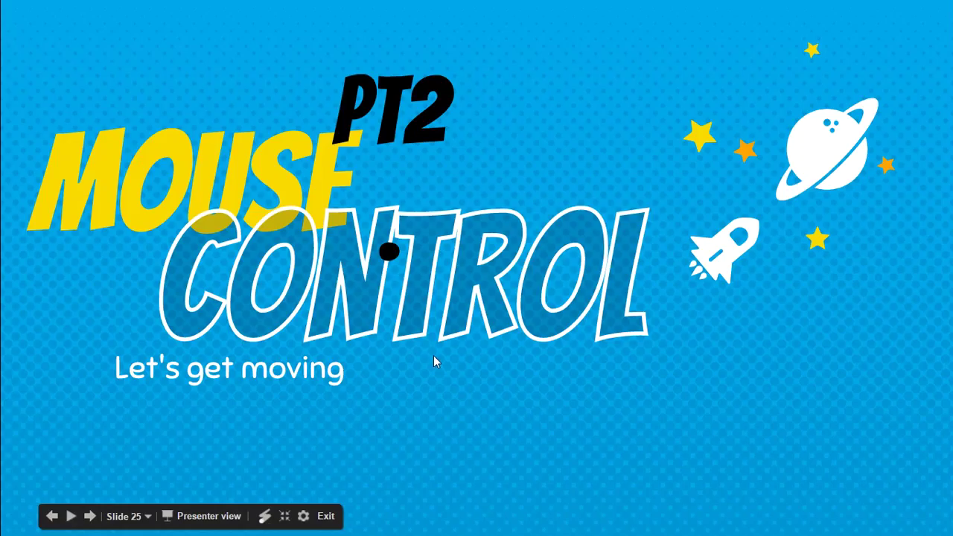